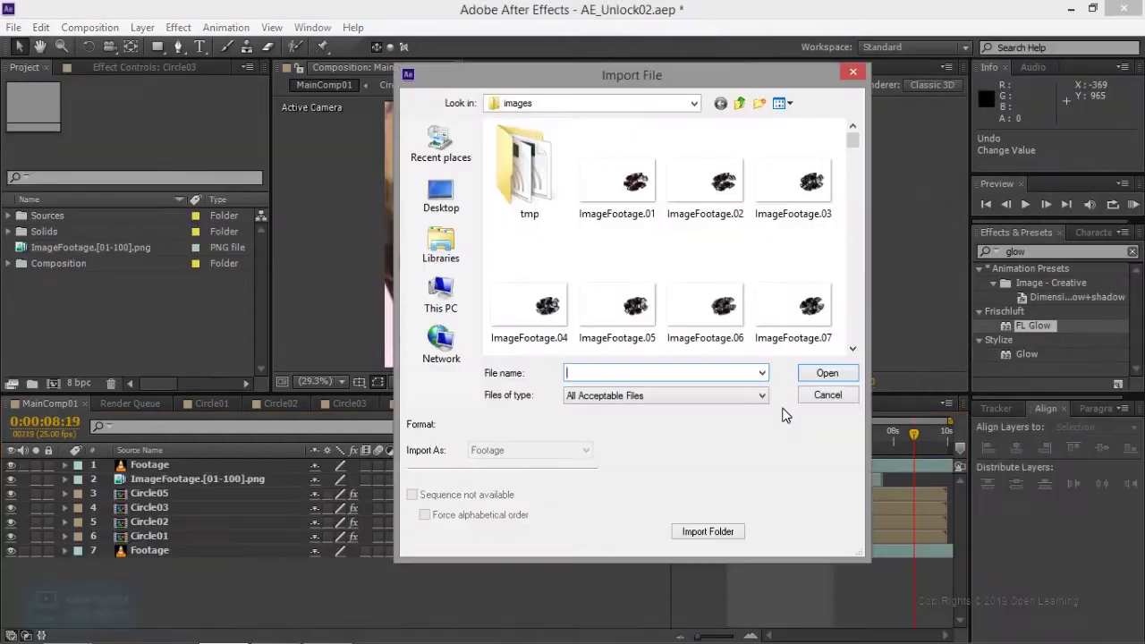
# - Browse to the Project_Unlock > AI folder in the import dialog
pyautogui.click(824, 395)
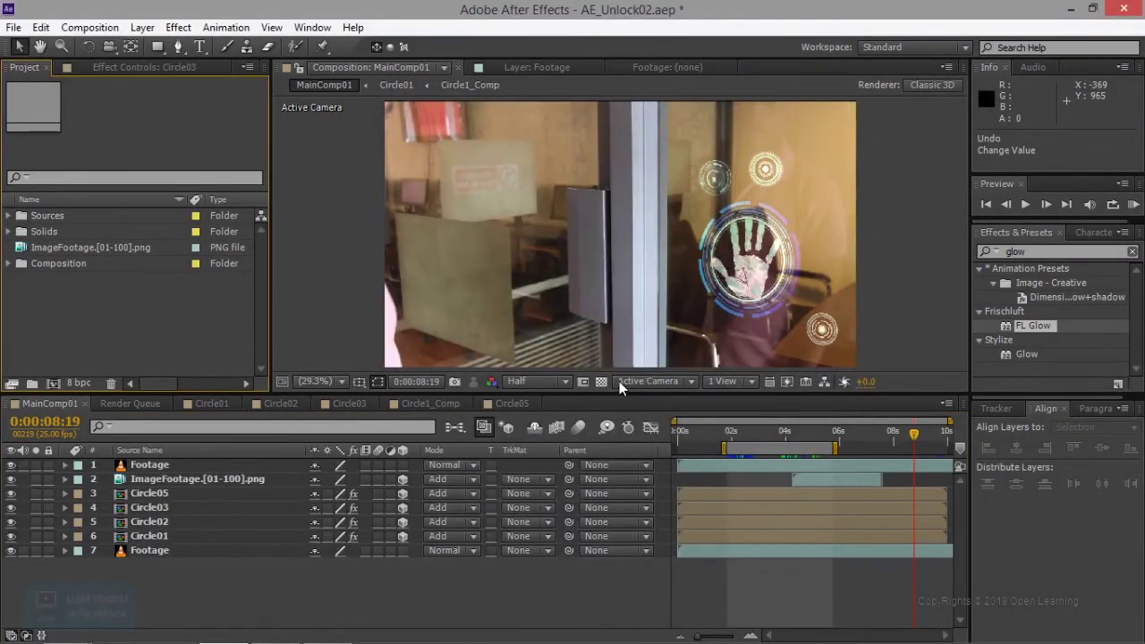
pyautogui.doubleClick(123, 331)
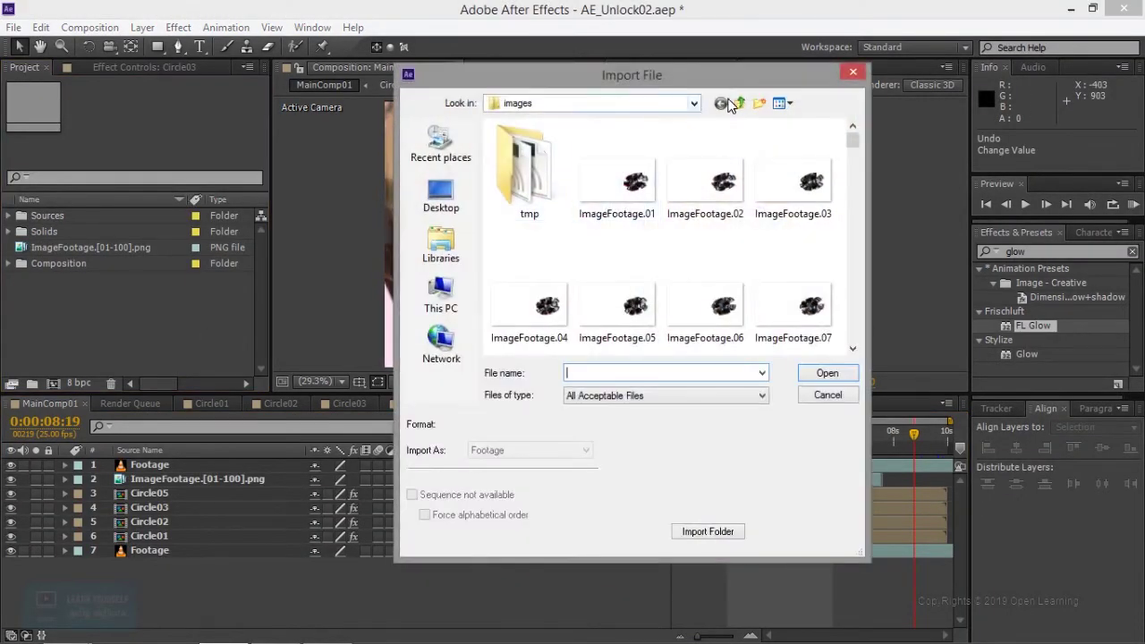
pyautogui.click(742, 105)
pyautogui.click(742, 105)
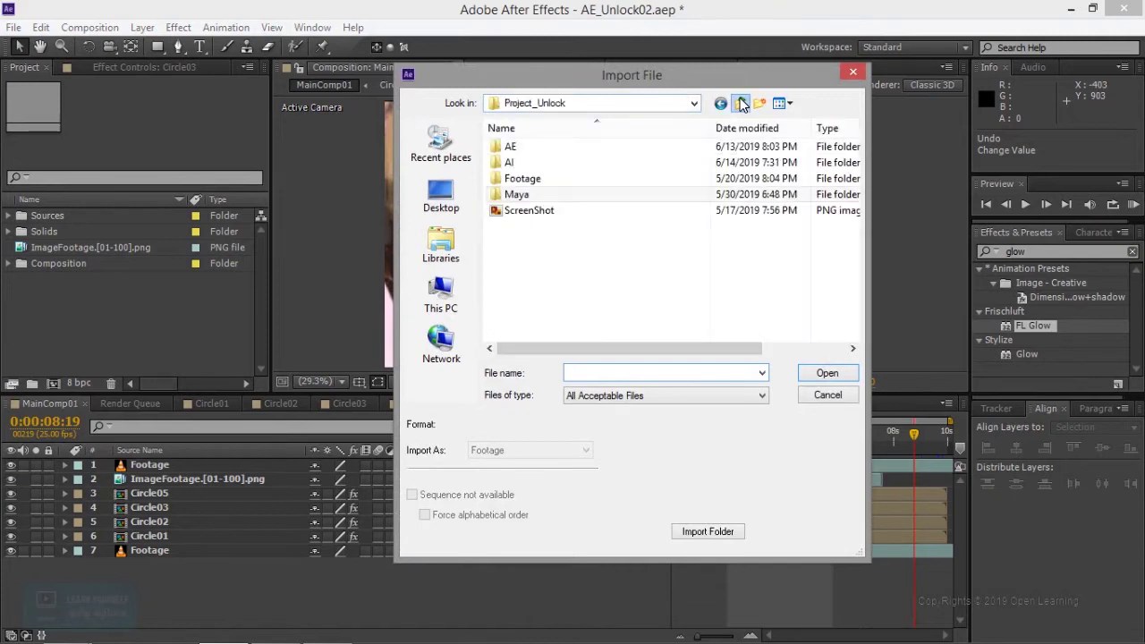
pyautogui.doubleClick(572, 164)
# - Import ConnectionDesign.ai as a Composition with its layers
pyautogui.click(604, 299)
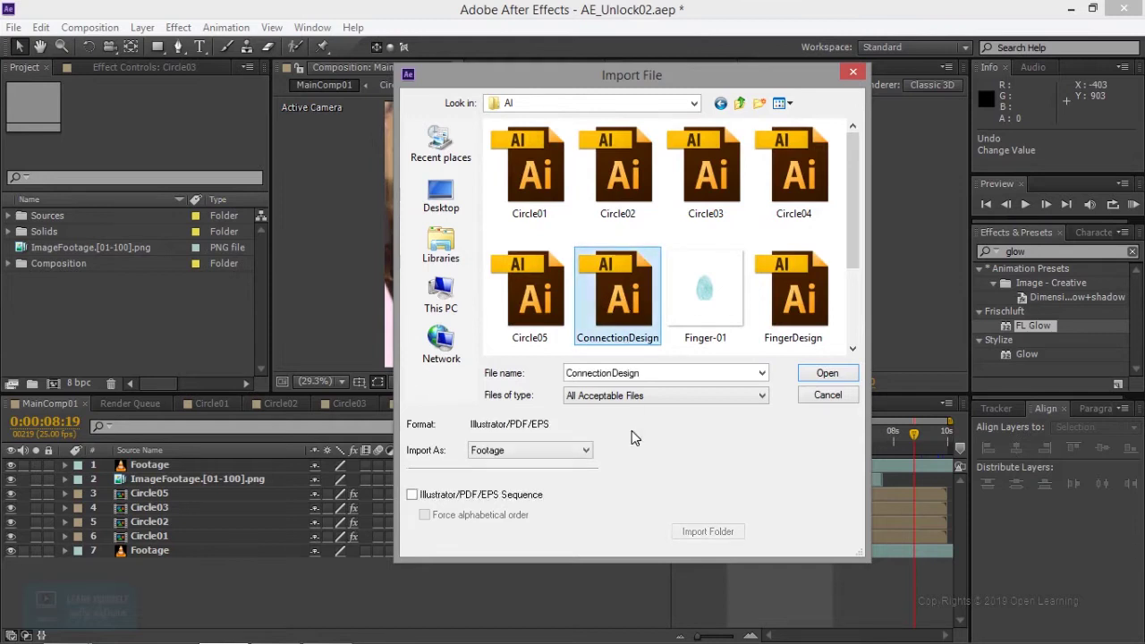
pyautogui.click(462, 497)
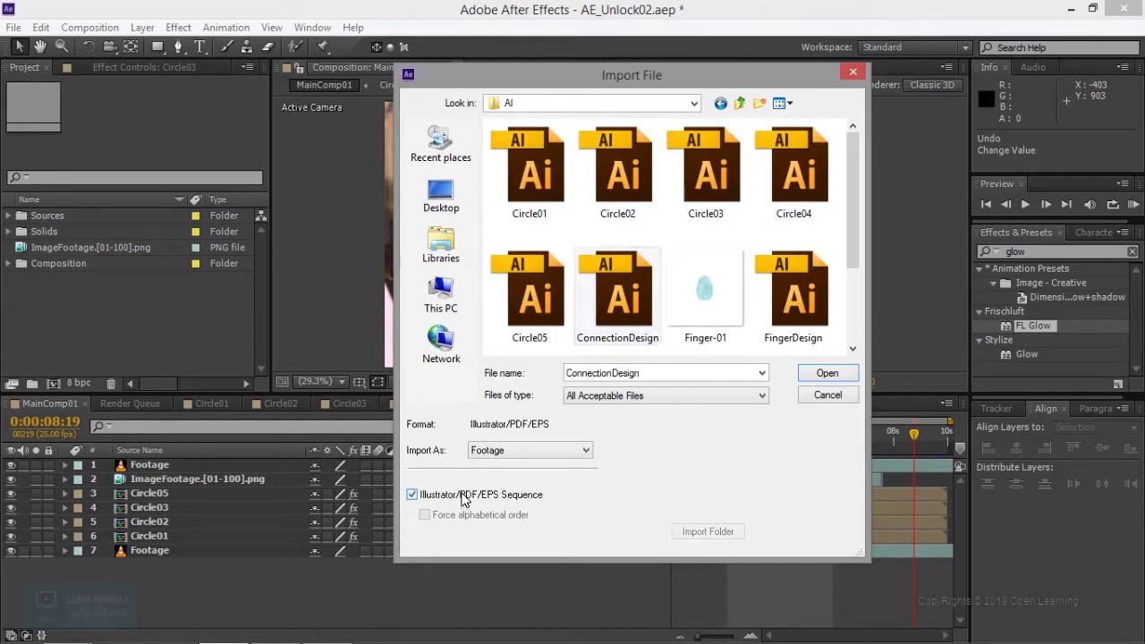
pyautogui.click(559, 448)
pyautogui.click(556, 476)
pyautogui.click(826, 373)
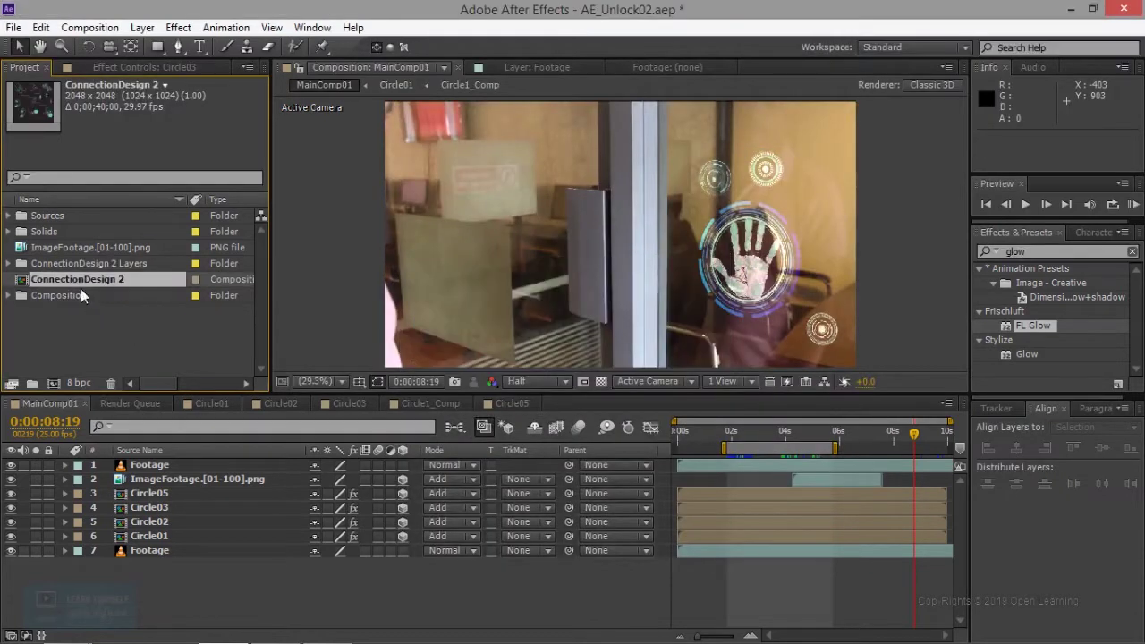
# - Sort ConnectionDesign 2 and its Layers folder into project folders, then undo the moves and the extra import
pyautogui.moveTo(77, 280); pyautogui.dragTo(78, 241)
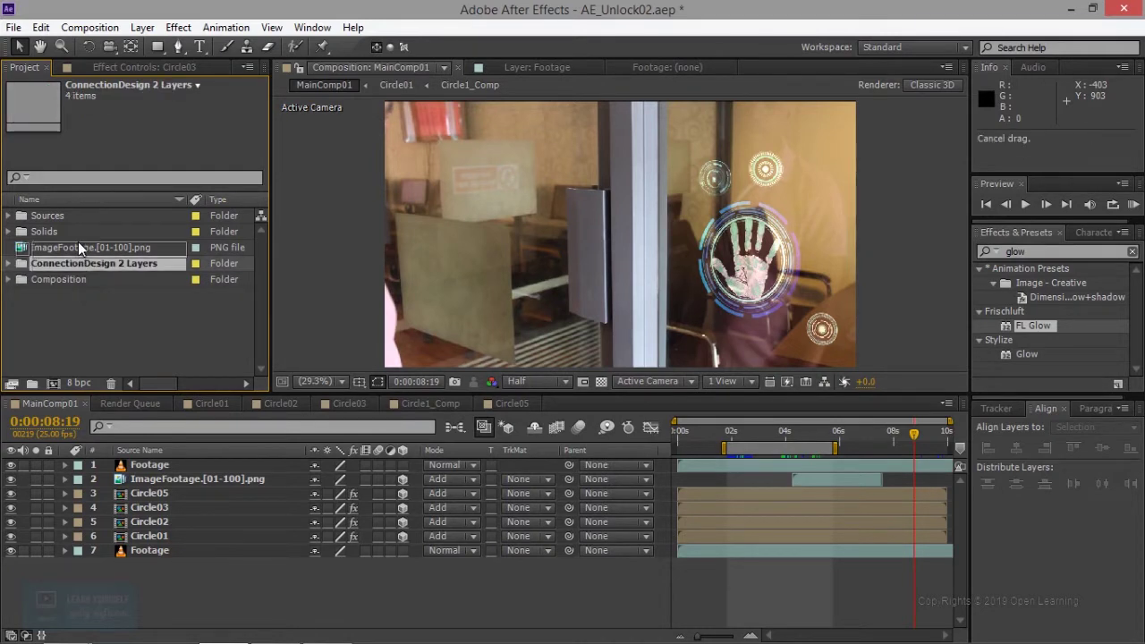
pyautogui.moveTo(78, 242); pyautogui.dragTo(81, 217)
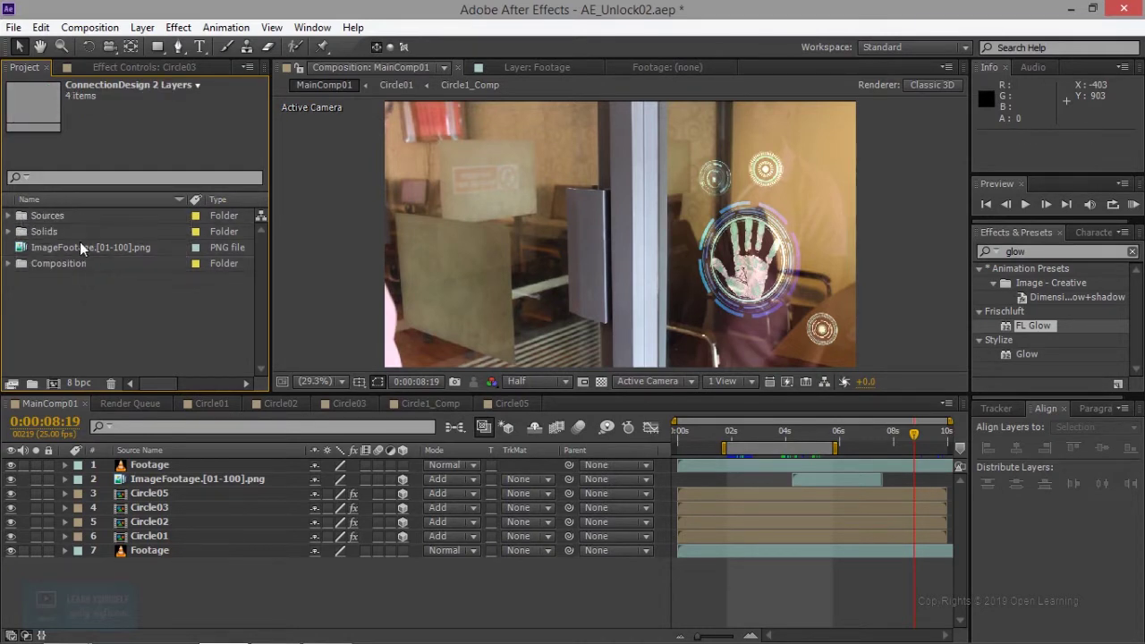
pyautogui.click(7, 265)
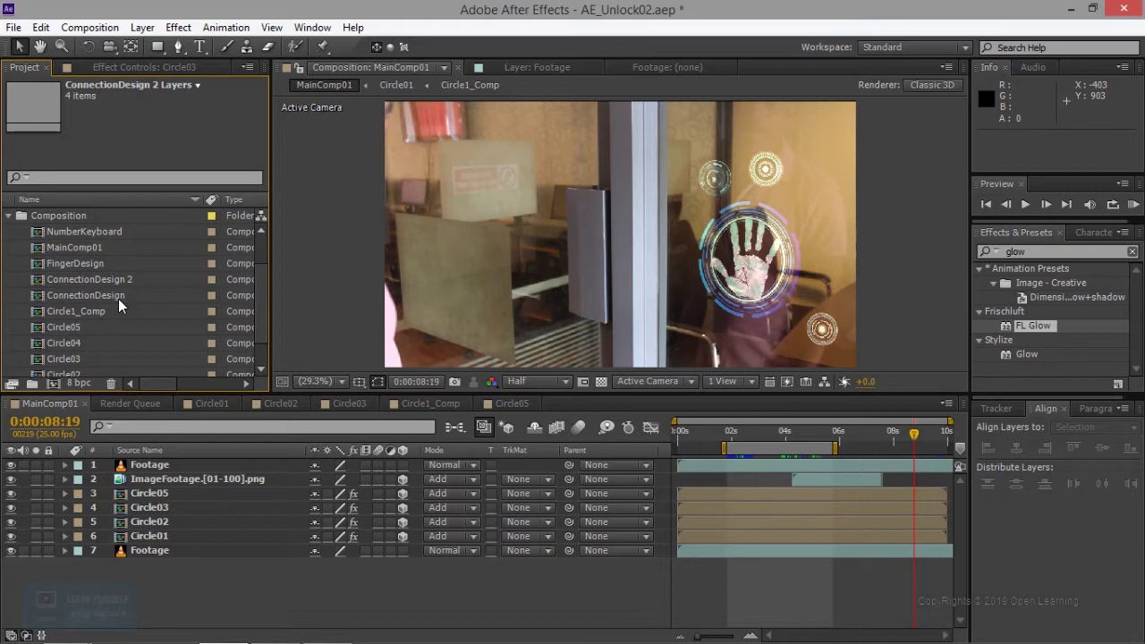
pyautogui.hotkey('ctrl', 'z')
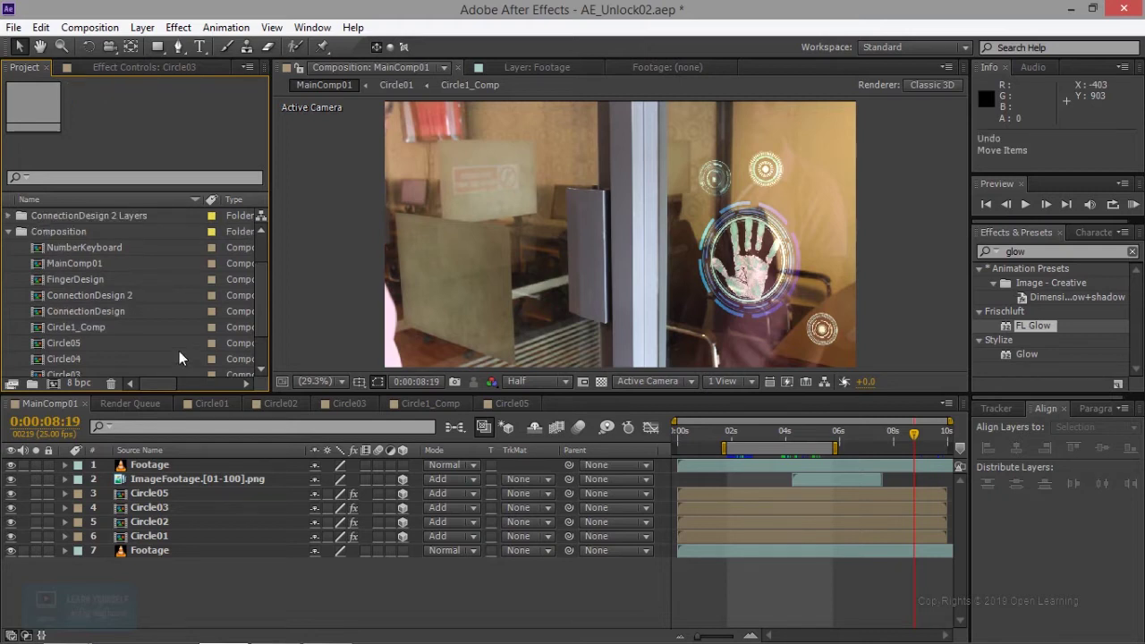
pyautogui.hotkey('ctrl', 'z')
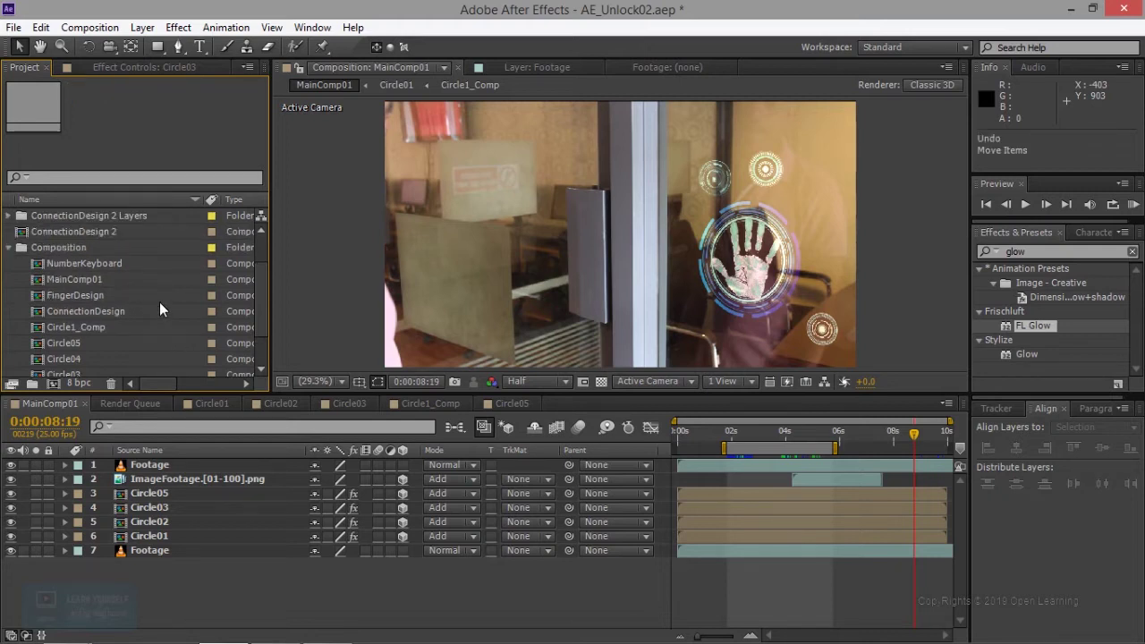
pyautogui.hotkey('ctrl', 'z')
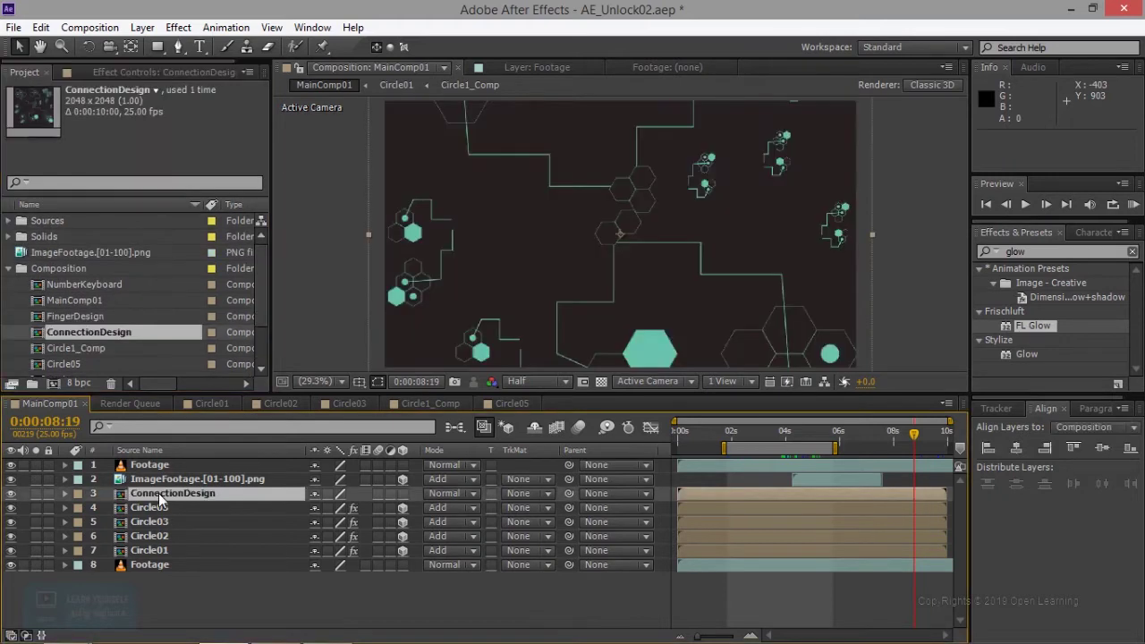
# - Place ConnectionDesign as layer 7 beneath the Circle layers and scale it to 66%
pyautogui.moveTo(173, 493); pyautogui.dragTo(173, 562)
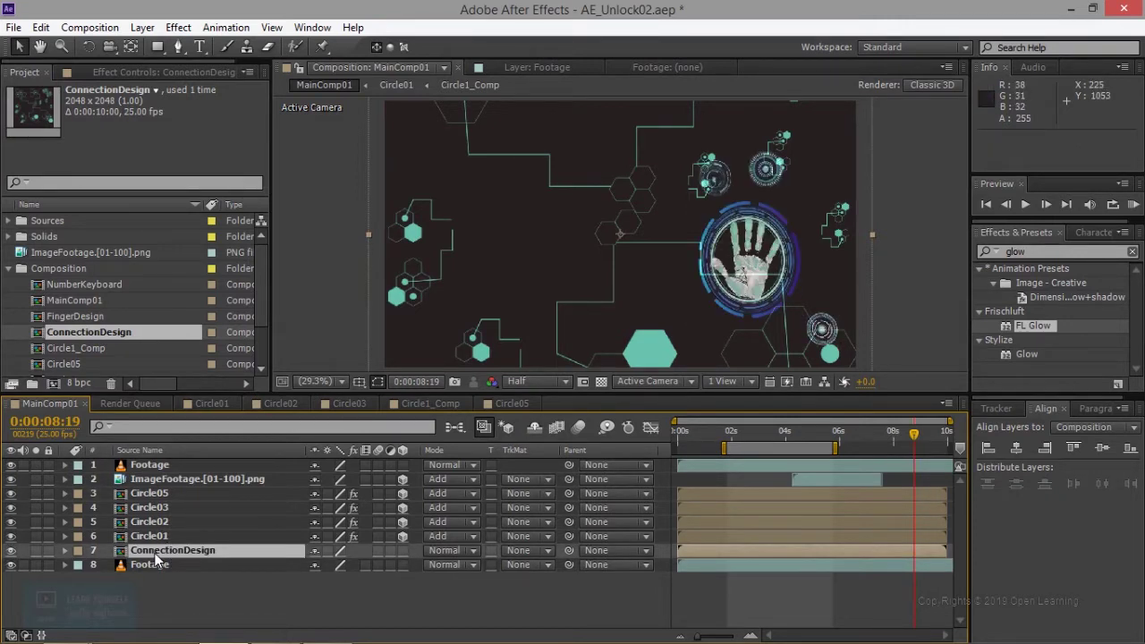
pyautogui.press('s')
pyautogui.moveTo(340, 564); pyautogui.dragTo(311, 564)
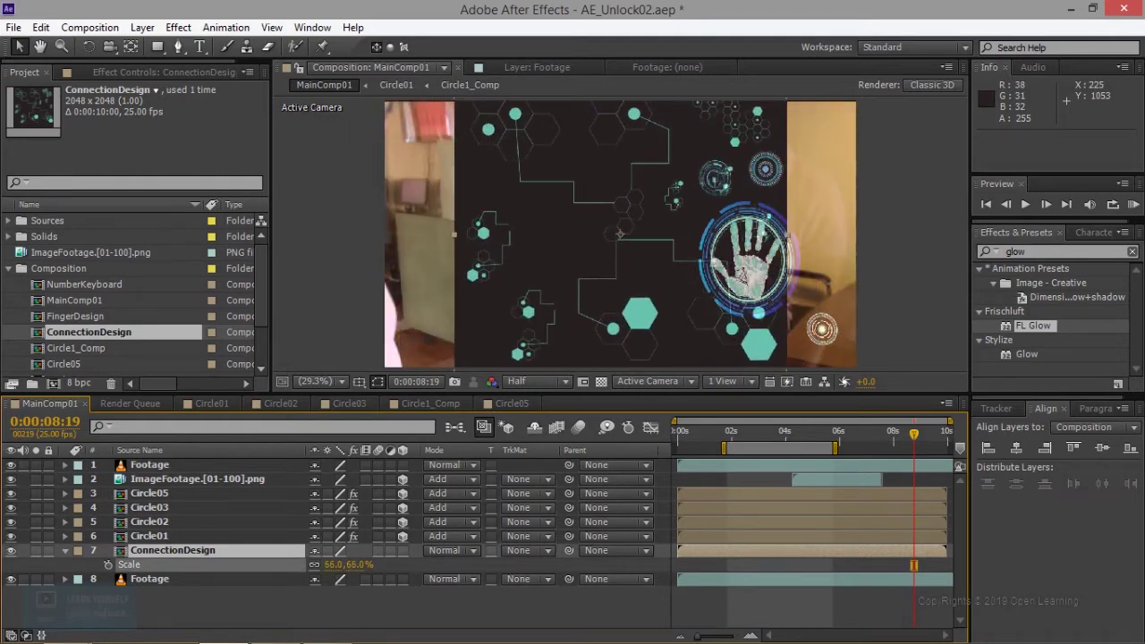
# - Delete the dark grey Layer 2 inside the ConnectionDesign precomp and return to MainComp01
pyautogui.doubleClick(148, 554)
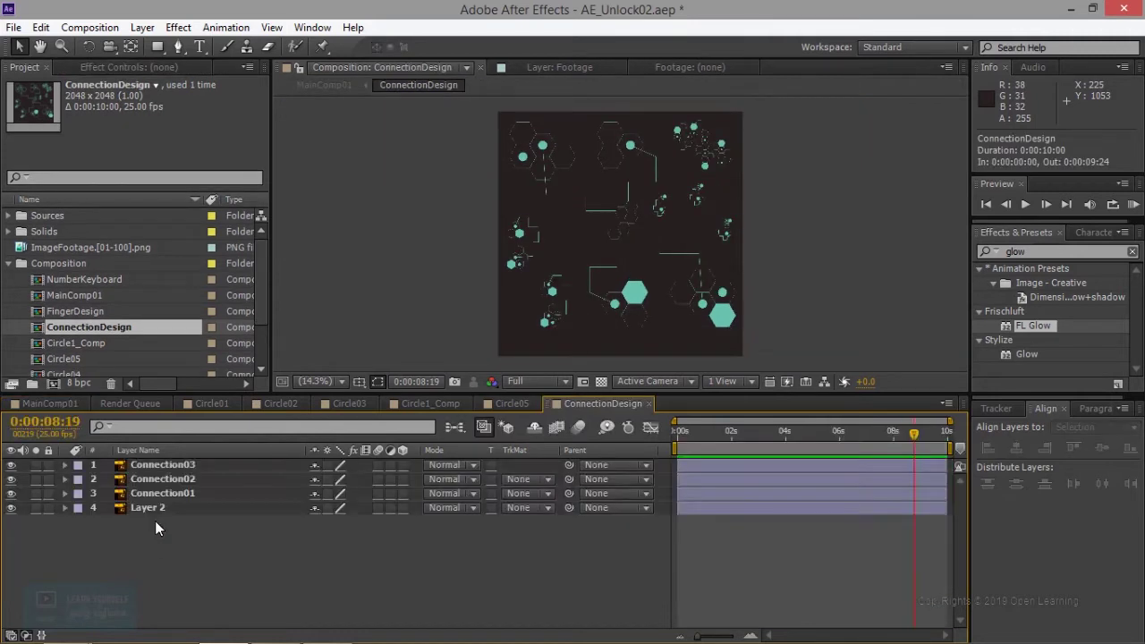
pyautogui.click(11, 508)
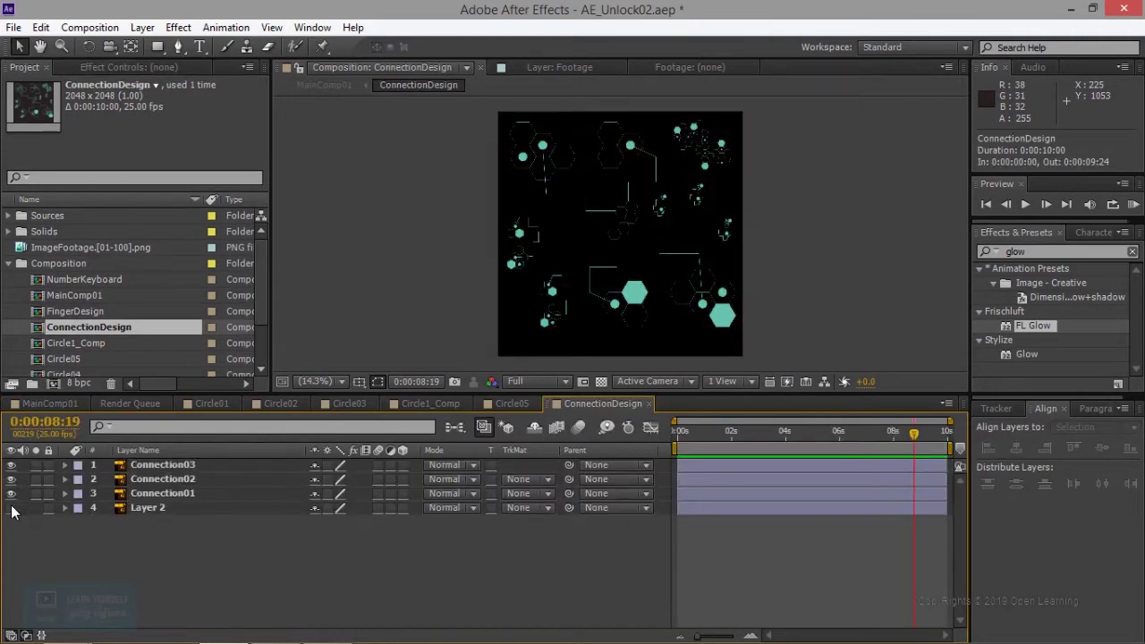
pyautogui.click(162, 512)
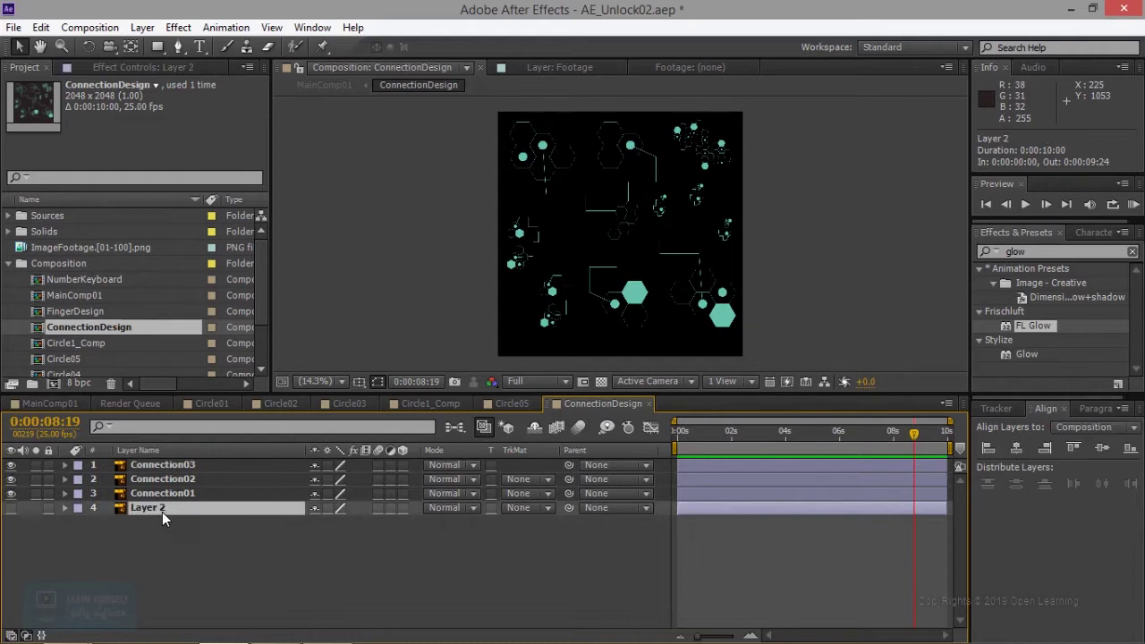
pyautogui.press('Delete')
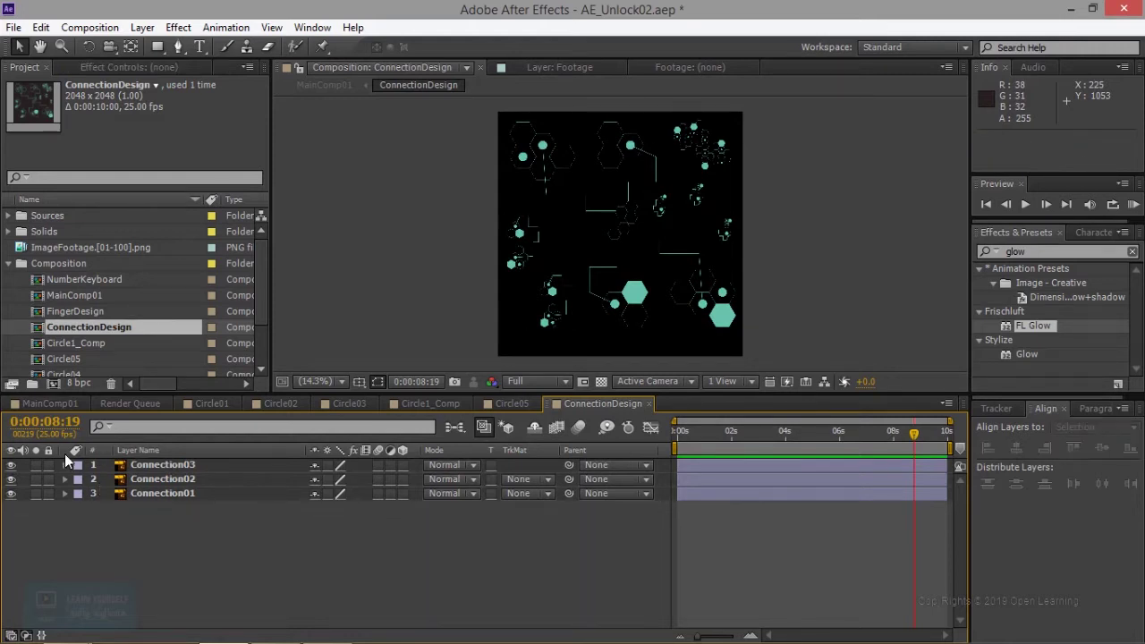
pyautogui.click(62, 401)
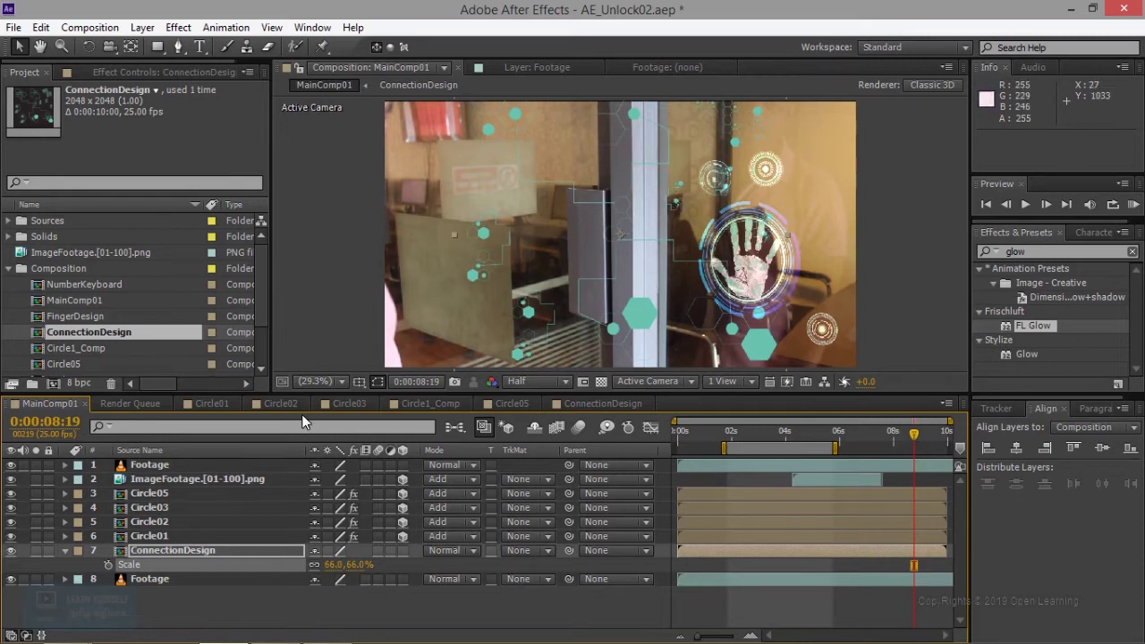
# - Make ConnectionDesign a 3D layer and reveal its full Transform properties
pyautogui.click(402, 551)
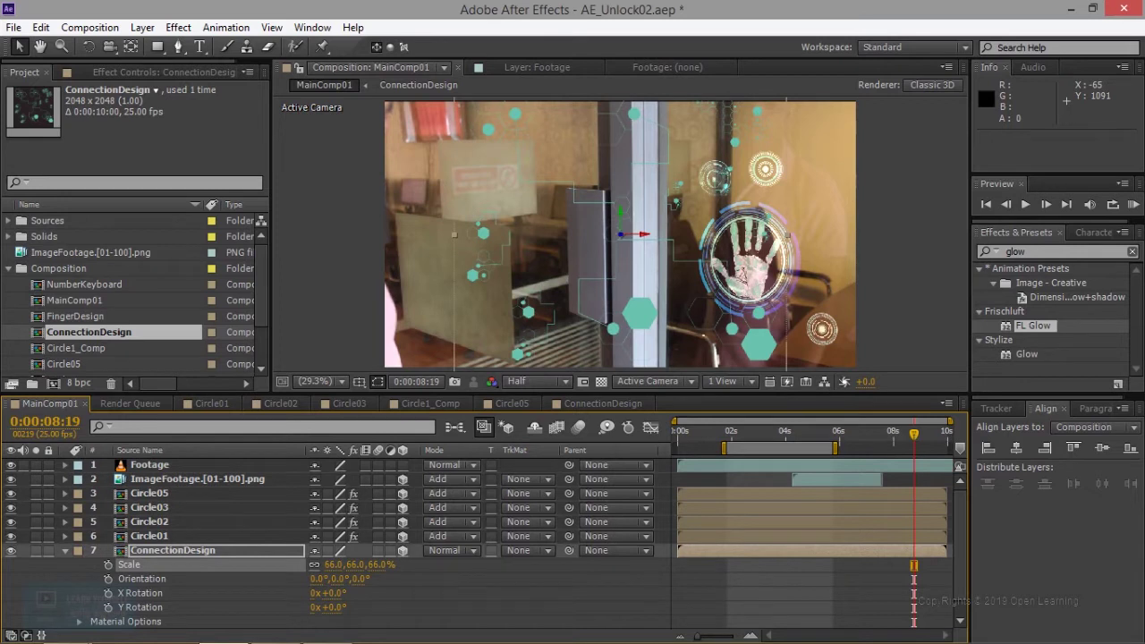
pyautogui.scroll(-1, 328, 607)
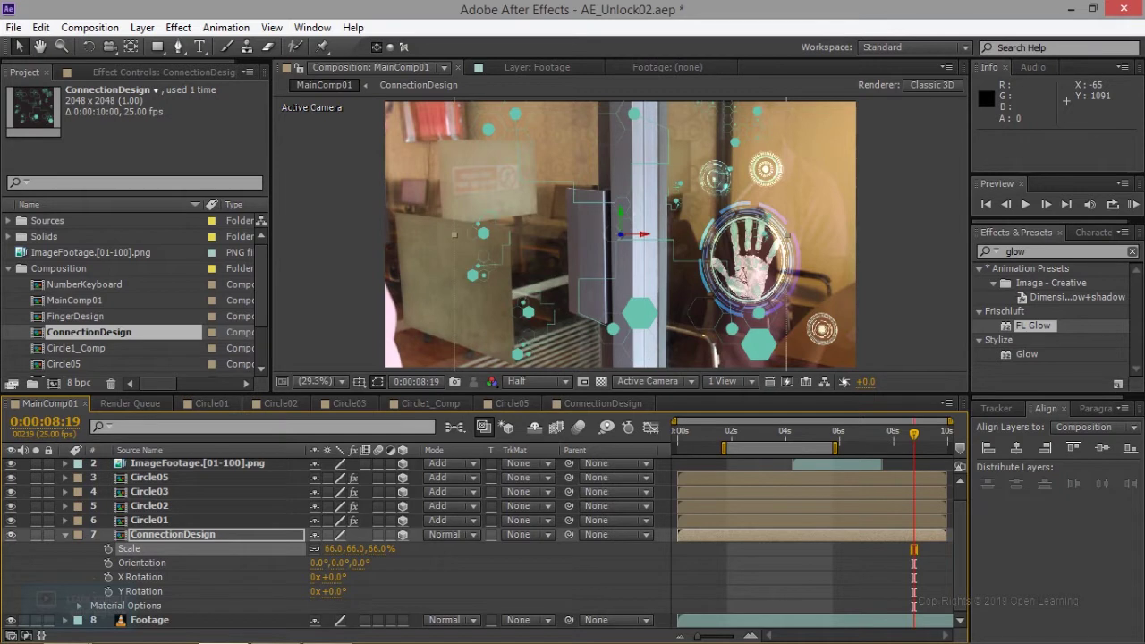
pyautogui.scroll(1, 108, 580)
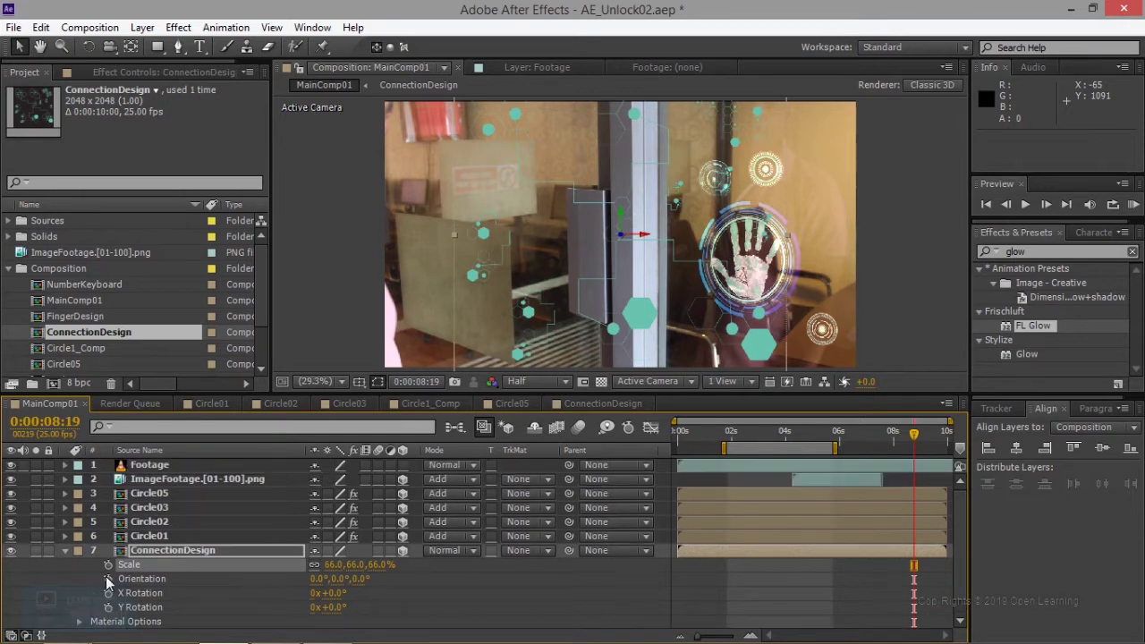
pyautogui.click(66, 551)
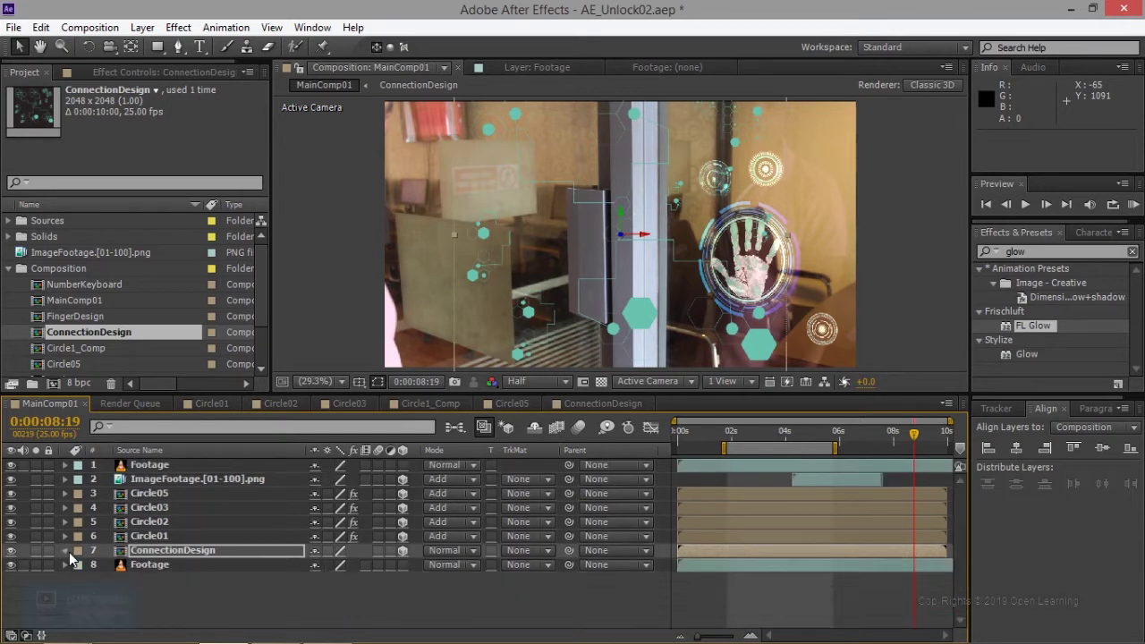
pyautogui.click(65, 551)
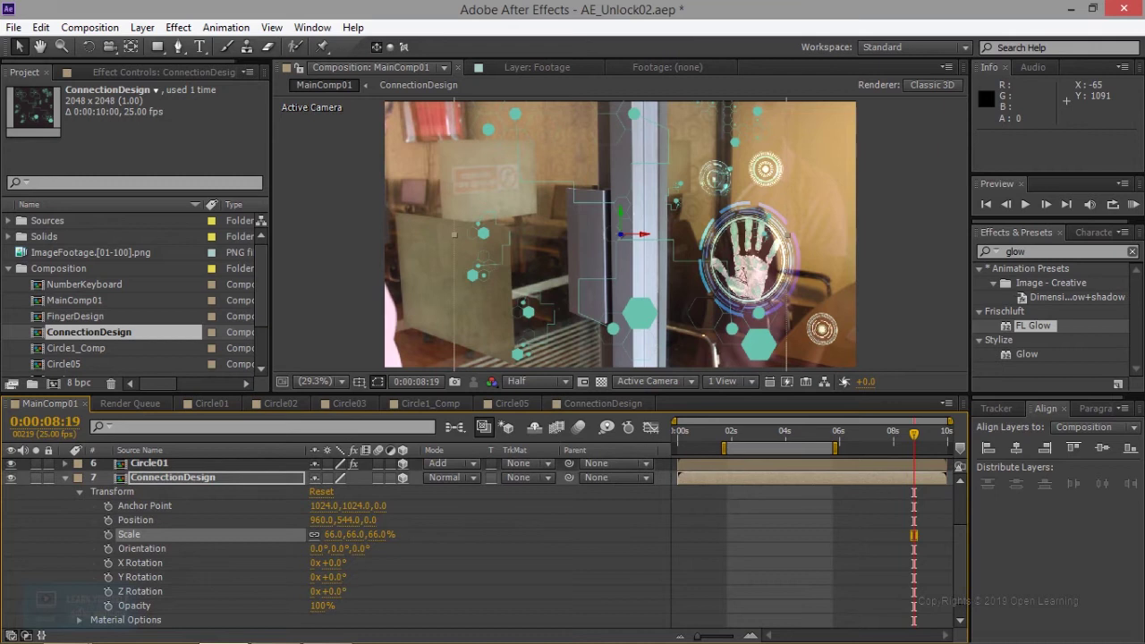
# - Tilt the network layer to X Rotation 5° and Y Rotation 18°
pyautogui.moveTo(328, 577); pyautogui.dragTo(349, 575)
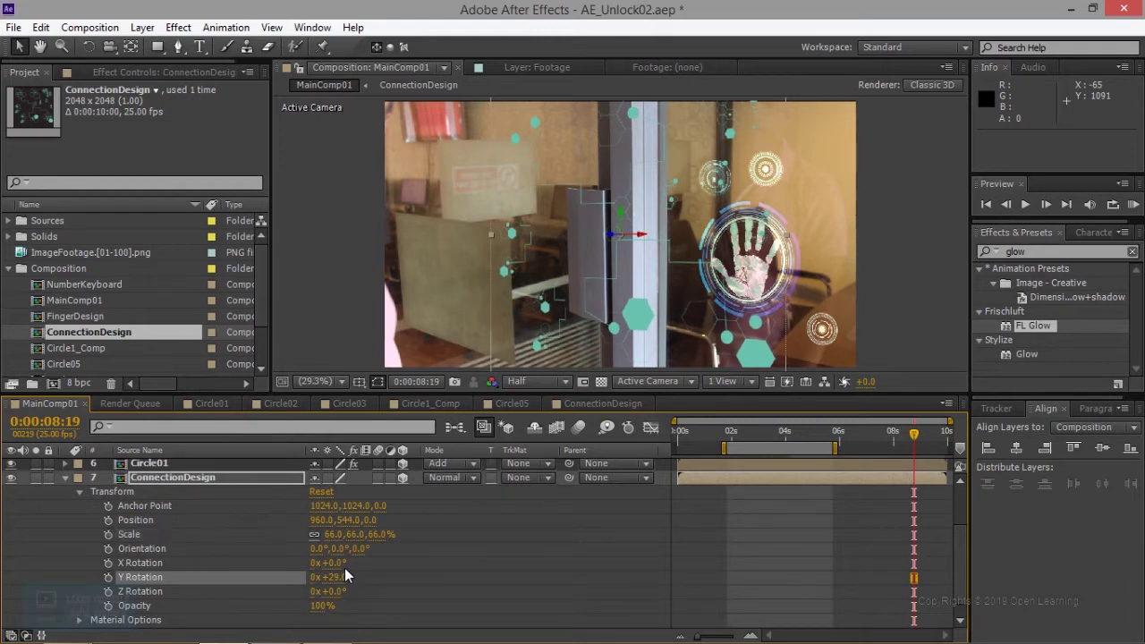
pyautogui.moveTo(327, 563); pyautogui.dragTo(334, 563)
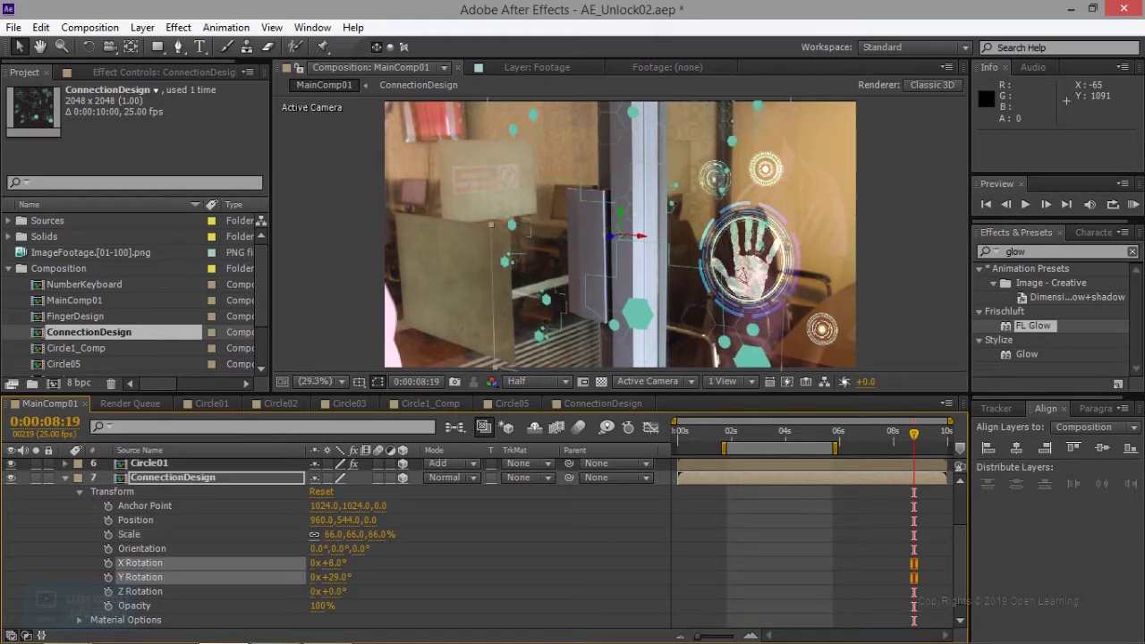
pyautogui.moveTo(335, 563); pyautogui.dragTo(332, 562)
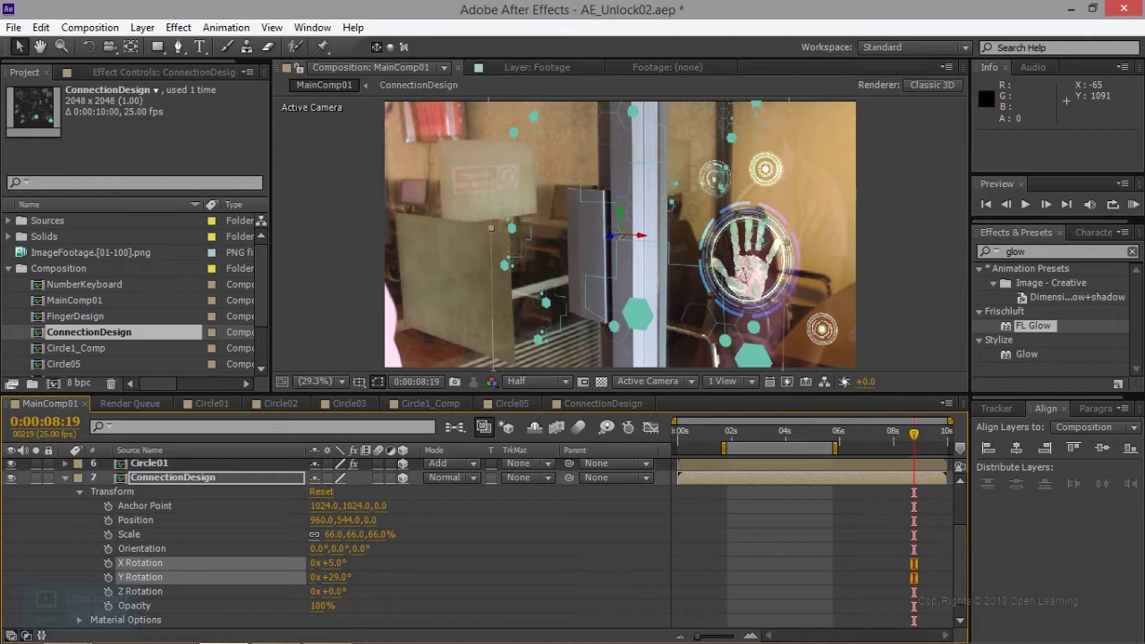
pyautogui.click(140, 563)
pyautogui.moveTo(336, 577); pyautogui.dragTo(326, 577)
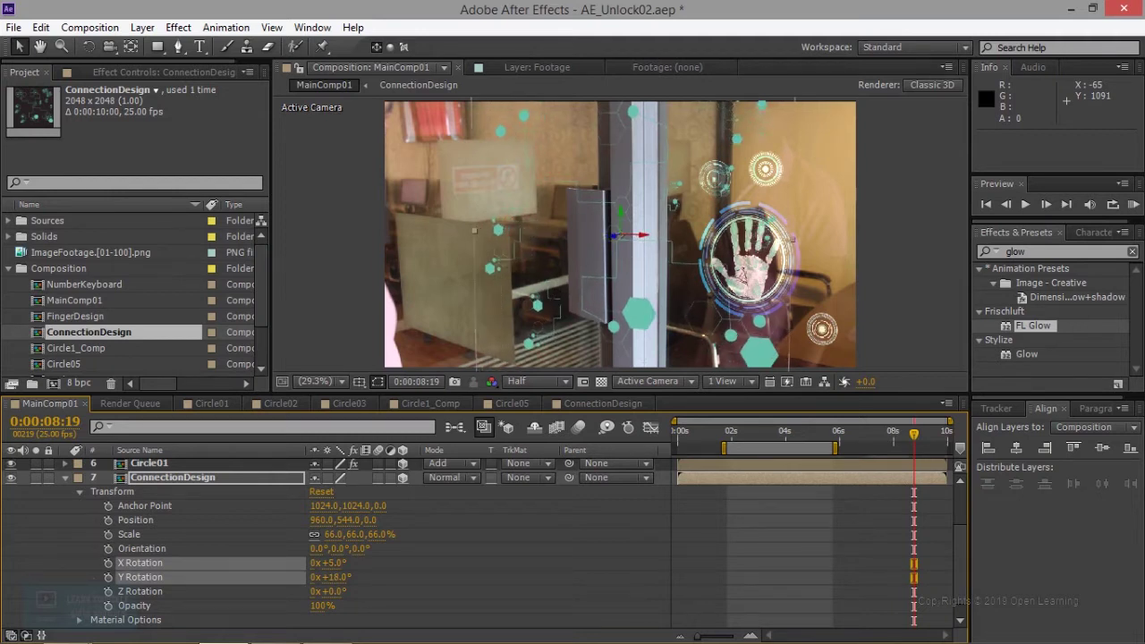
pyautogui.click(139, 577)
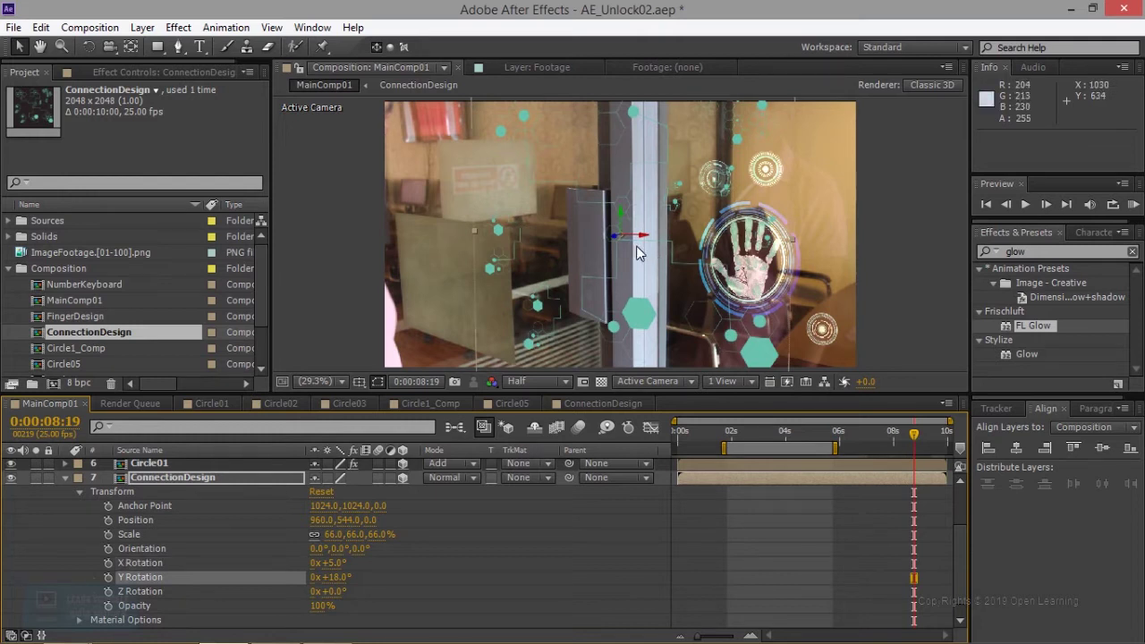
# - Scale ConnectionDesign to 40% and position it at 1567.8, 607.0, 142.9 around the hand circle
pyautogui.moveTo(643, 234); pyautogui.dragTo(712, 242)
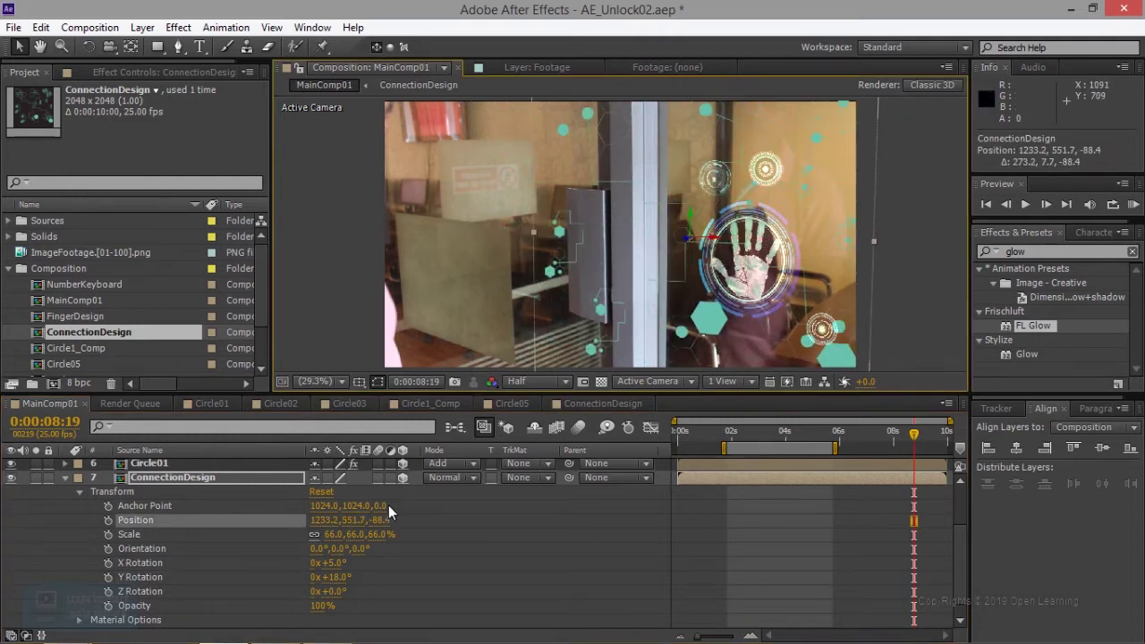
pyautogui.moveTo(336, 534); pyautogui.dragTo(312, 534)
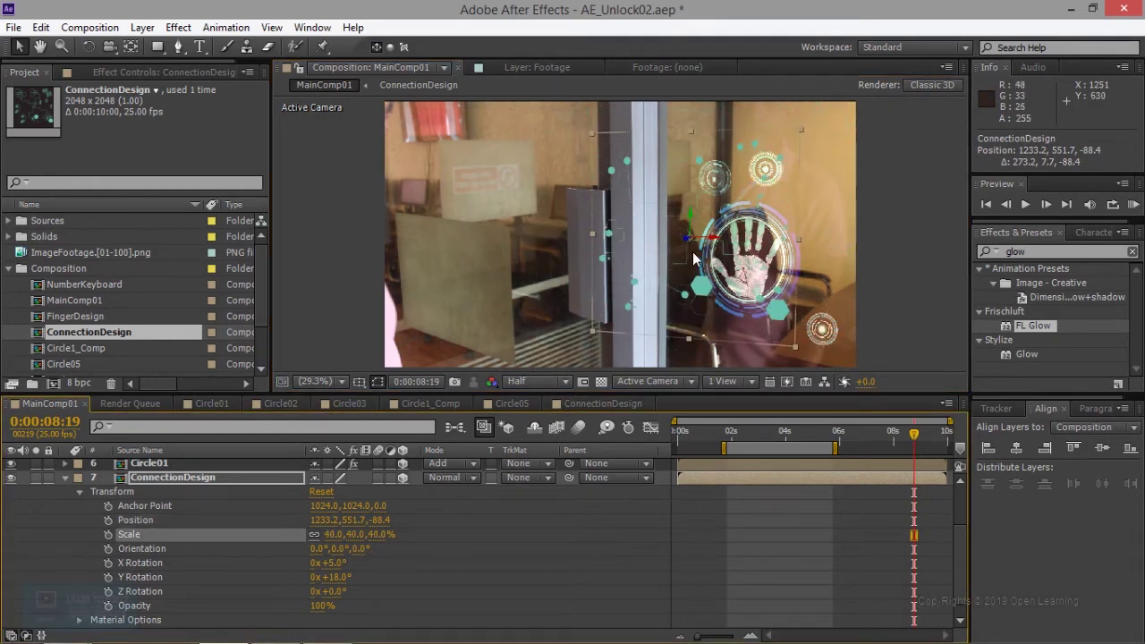
pyautogui.moveTo(694, 257)
pyautogui.mouseDown()
pyautogui.moveTo(706, 236)
pyautogui.moveTo(788, 235)
pyautogui.mouseUp()
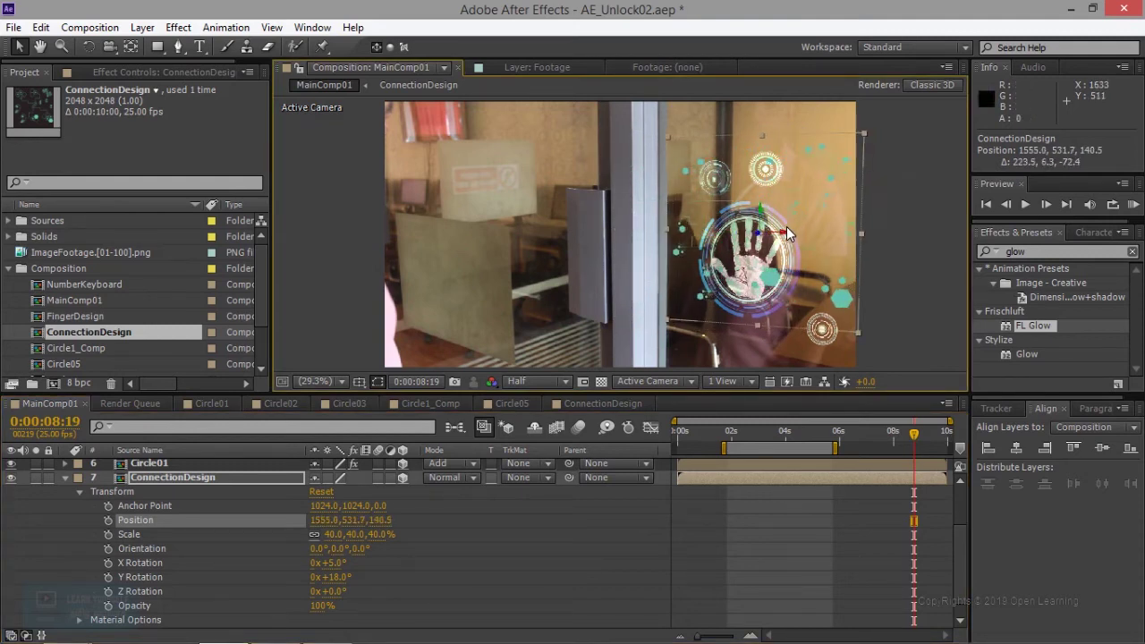
pyautogui.moveTo(759, 215)
pyautogui.mouseDown()
pyautogui.moveTo(759, 230)
pyautogui.moveTo(786, 251)
pyautogui.mouseUp()
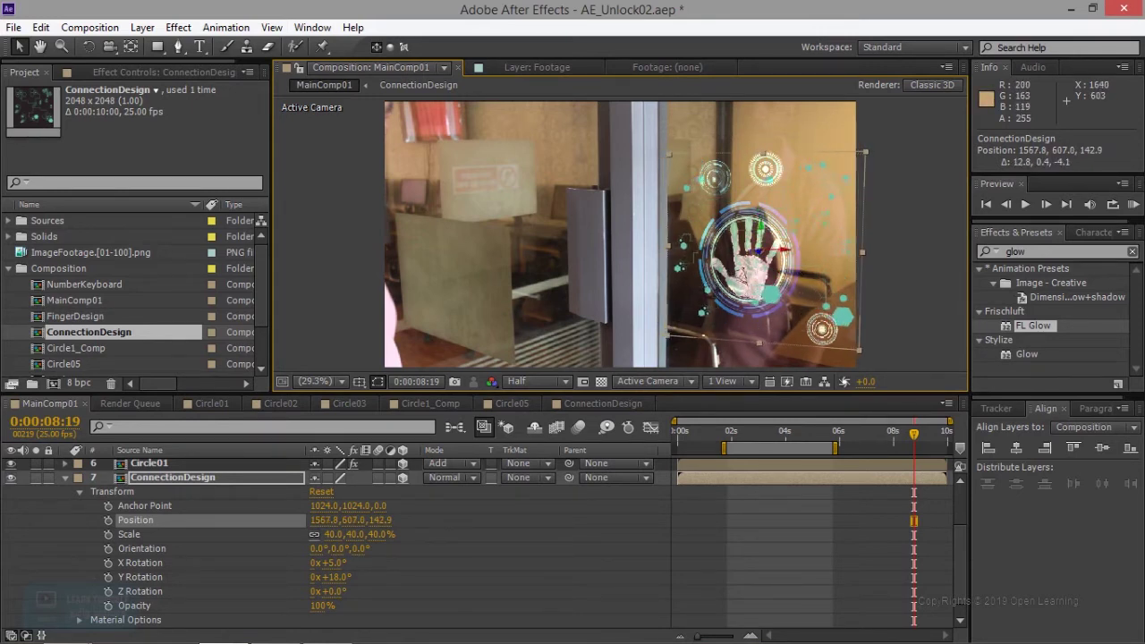
pyautogui.click(461, 478)
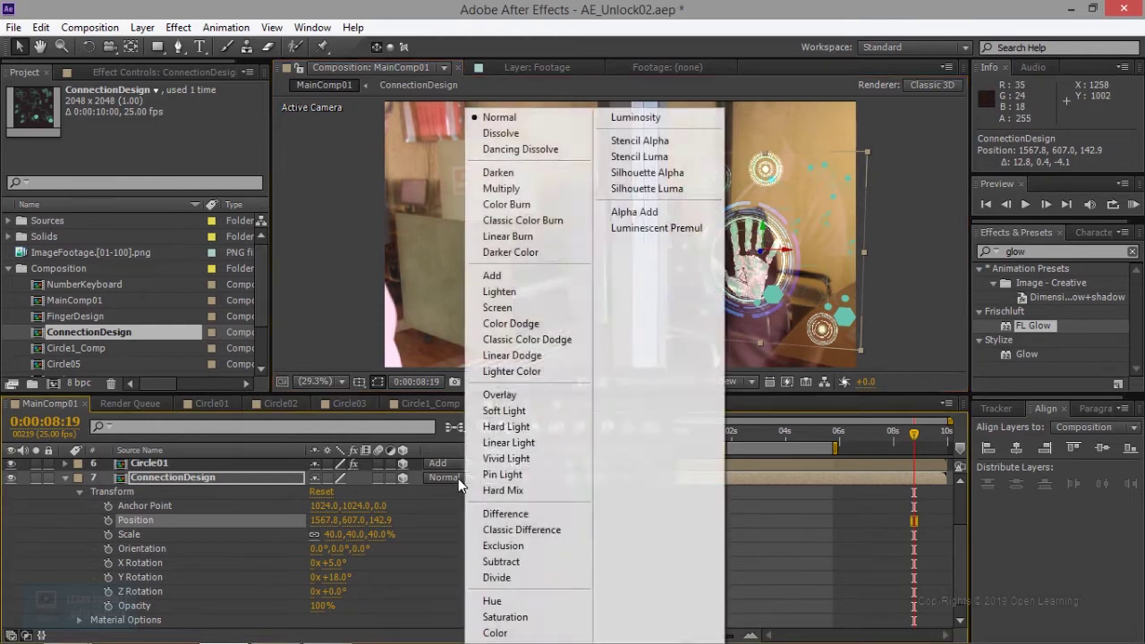
# - Set ConnectionDesign to Add blending mode with Opacity at 17%
pyautogui.click(526, 277)
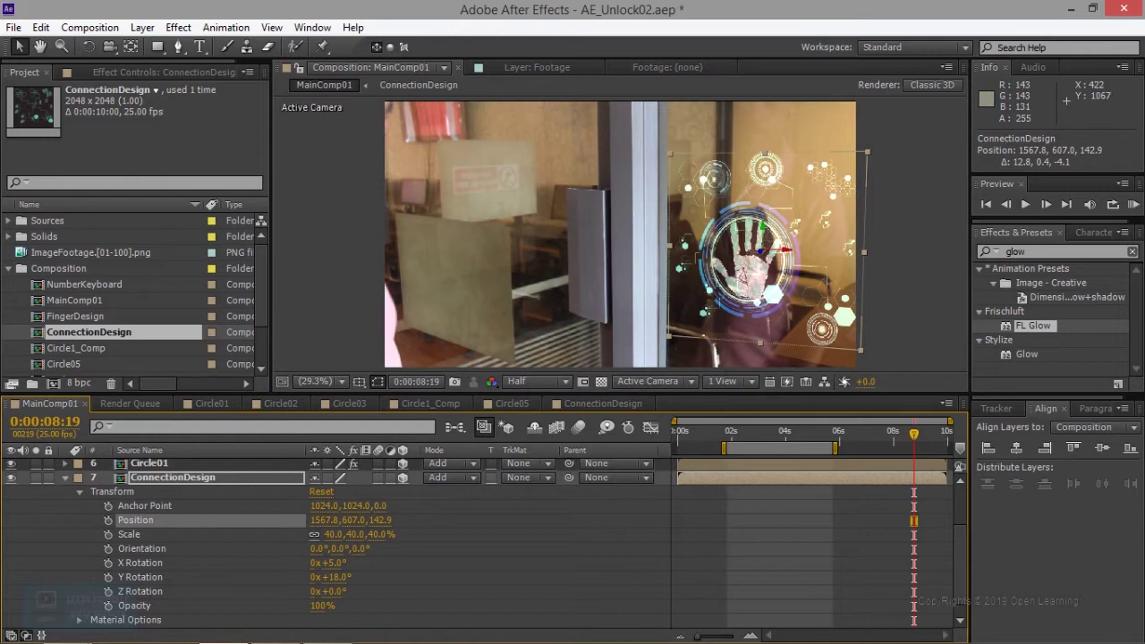
pyautogui.moveTo(322, 606); pyautogui.dragTo(318, 605)
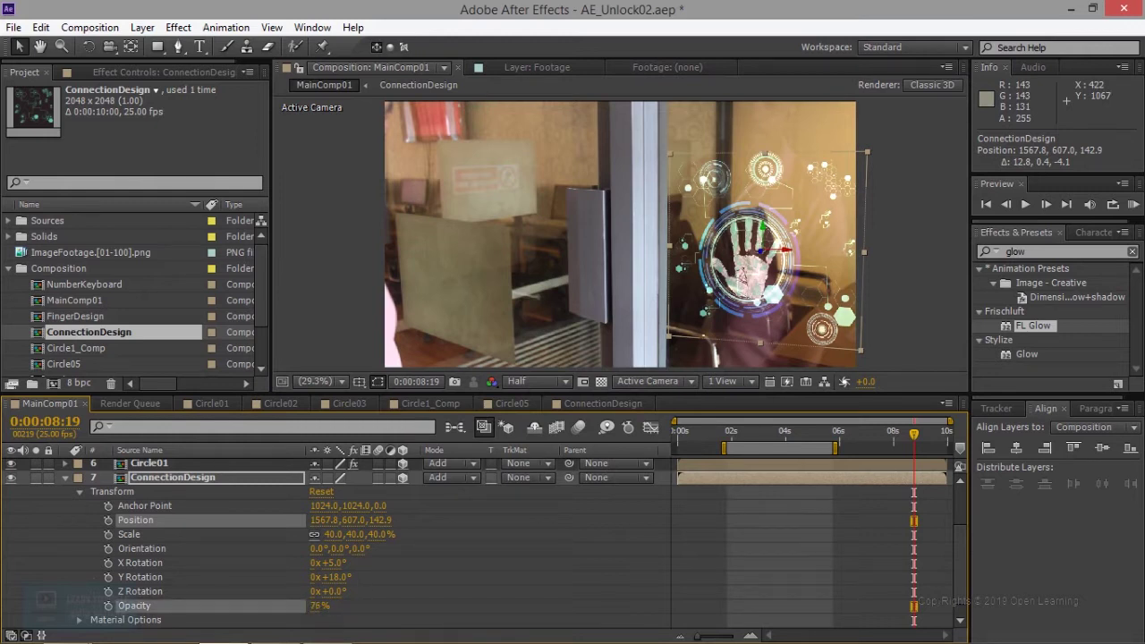
pyautogui.moveTo(319, 606)
pyautogui.mouseDown()
pyautogui.moveTo(307, 617)
pyautogui.moveTo(304, 605)
pyautogui.mouseUp()
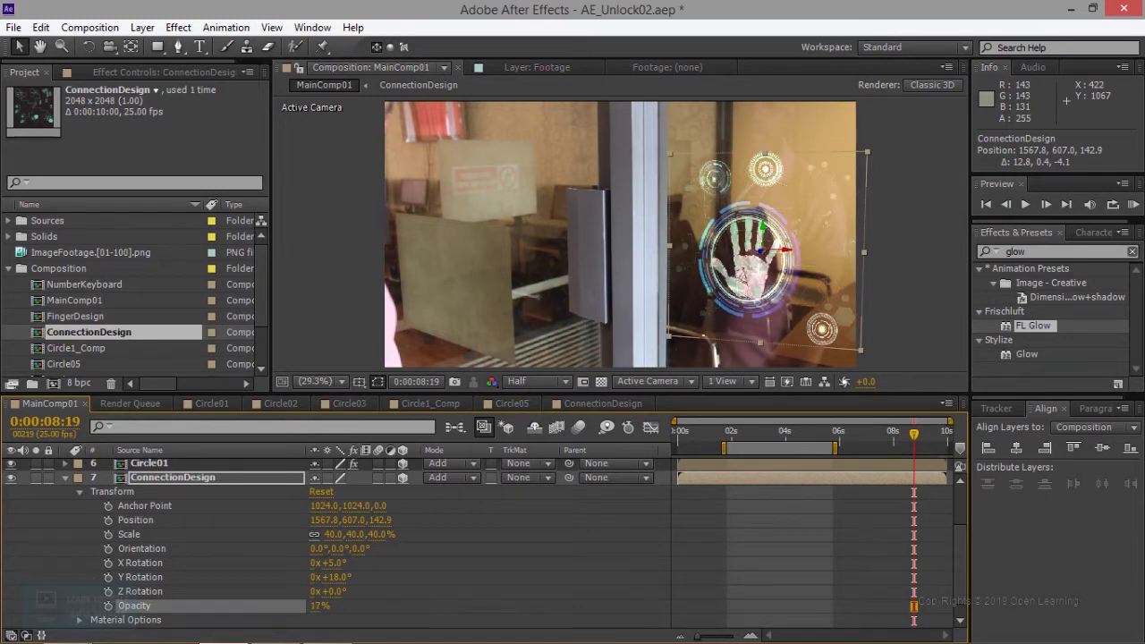
pyautogui.scroll(2, 781, 319)
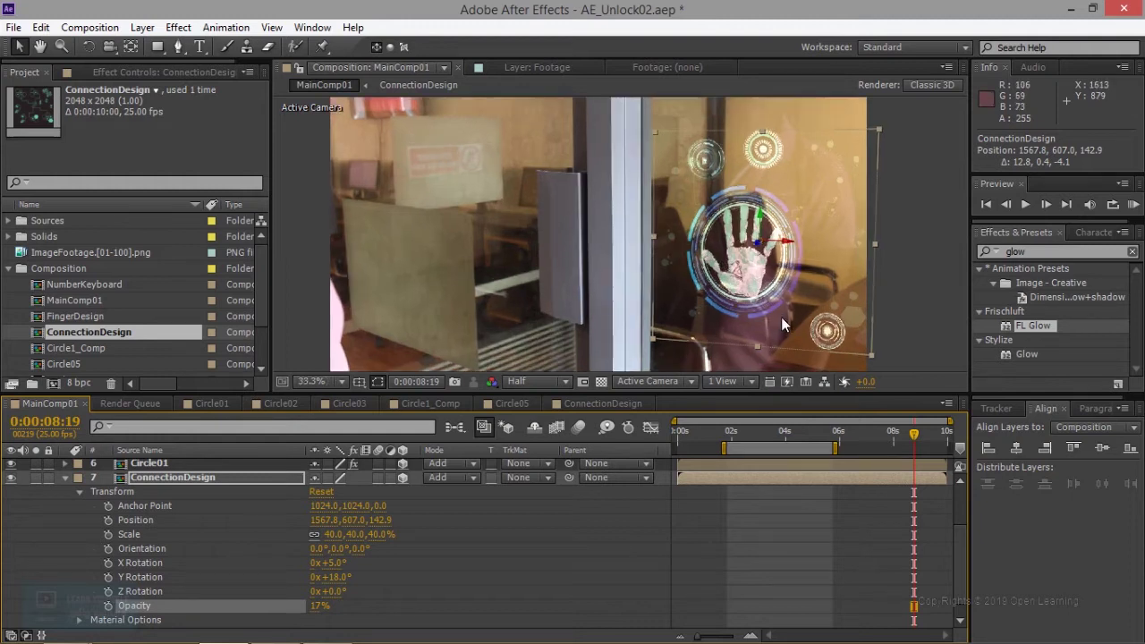
pyautogui.scroll(2, 781, 319)
pyautogui.scroll(-2, 781, 317)
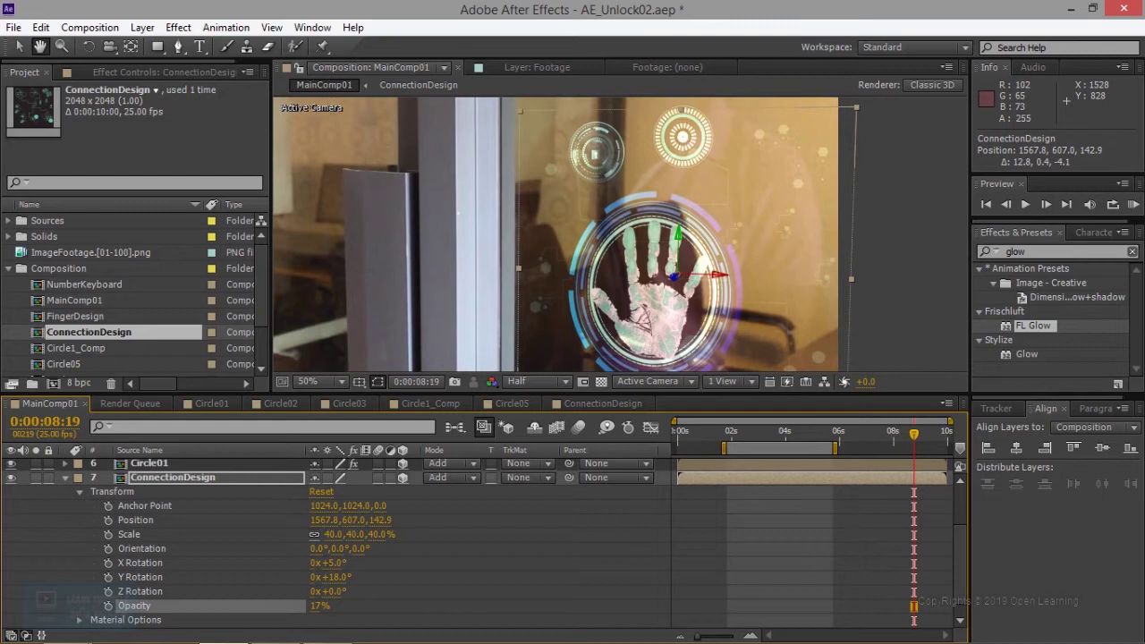
pyautogui.moveTo(781, 316); pyautogui.dragTo(790, 290)
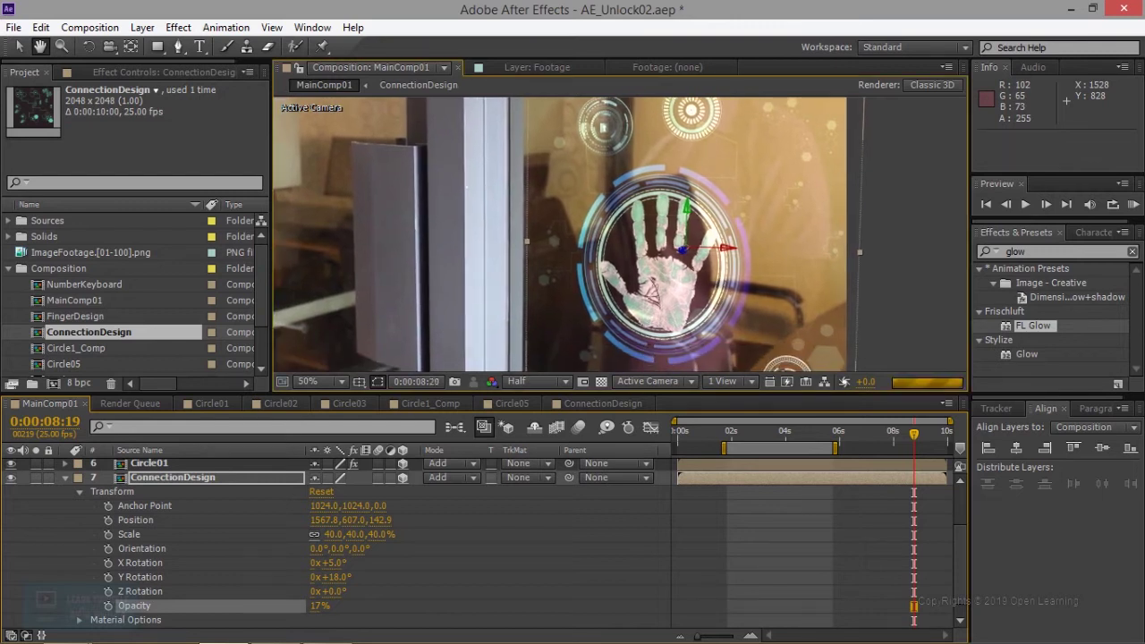
pyautogui.press('pagedown')
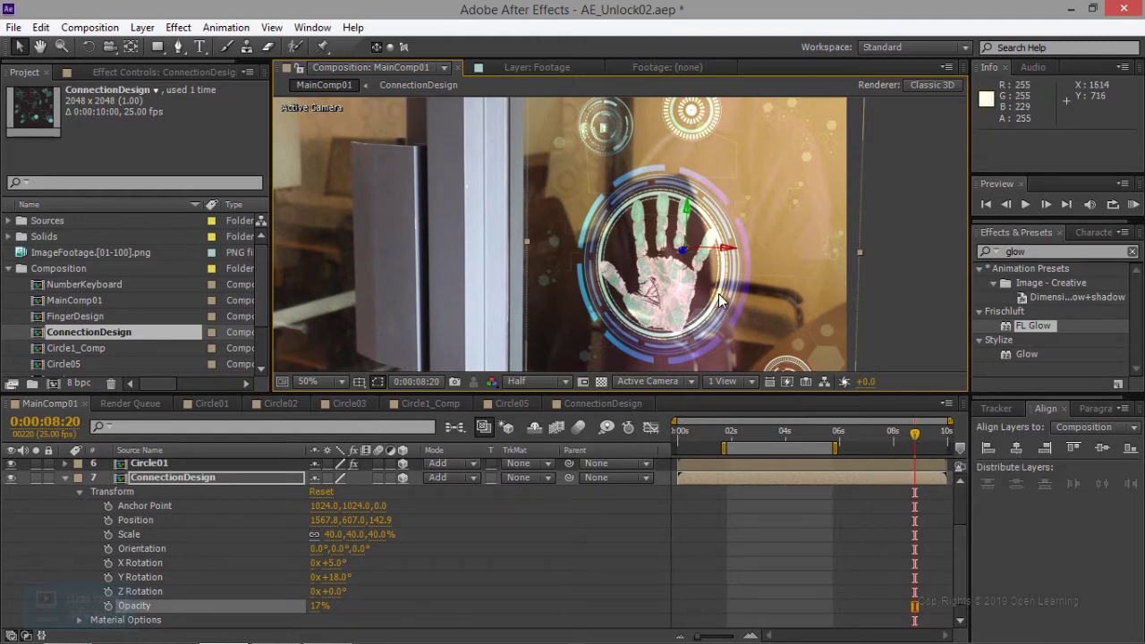
pyautogui.scroll(-2, 721, 301)
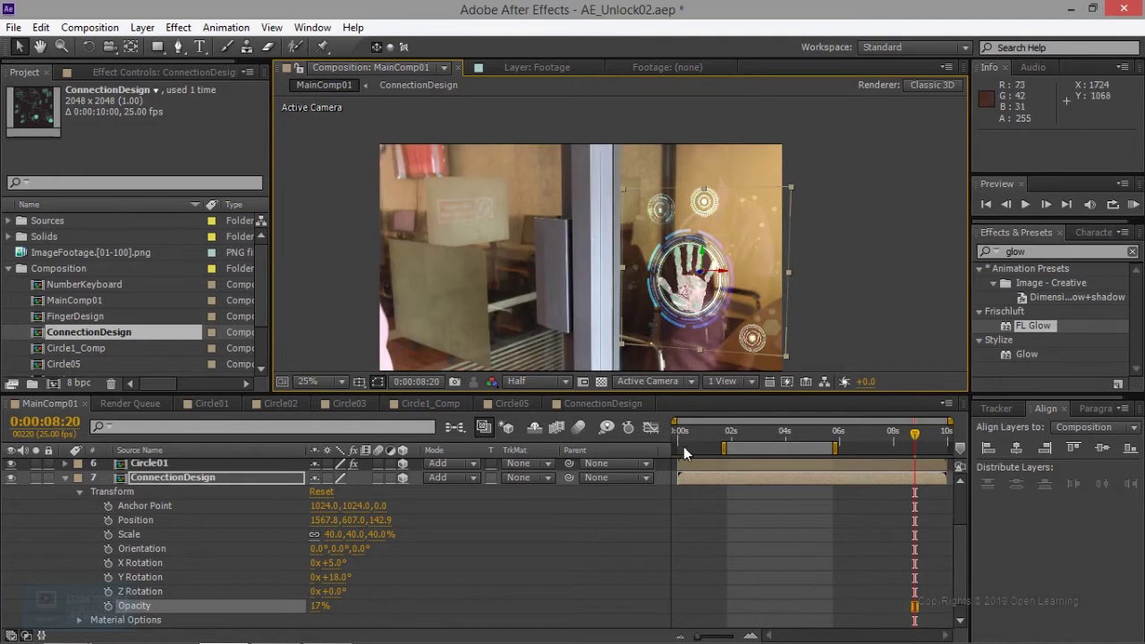
# - Extend the work area start to 0s and scrub to about 0:00:02:21, where the hand touches the glass
pyautogui.moveTo(723, 446); pyautogui.dragTo(677, 446)
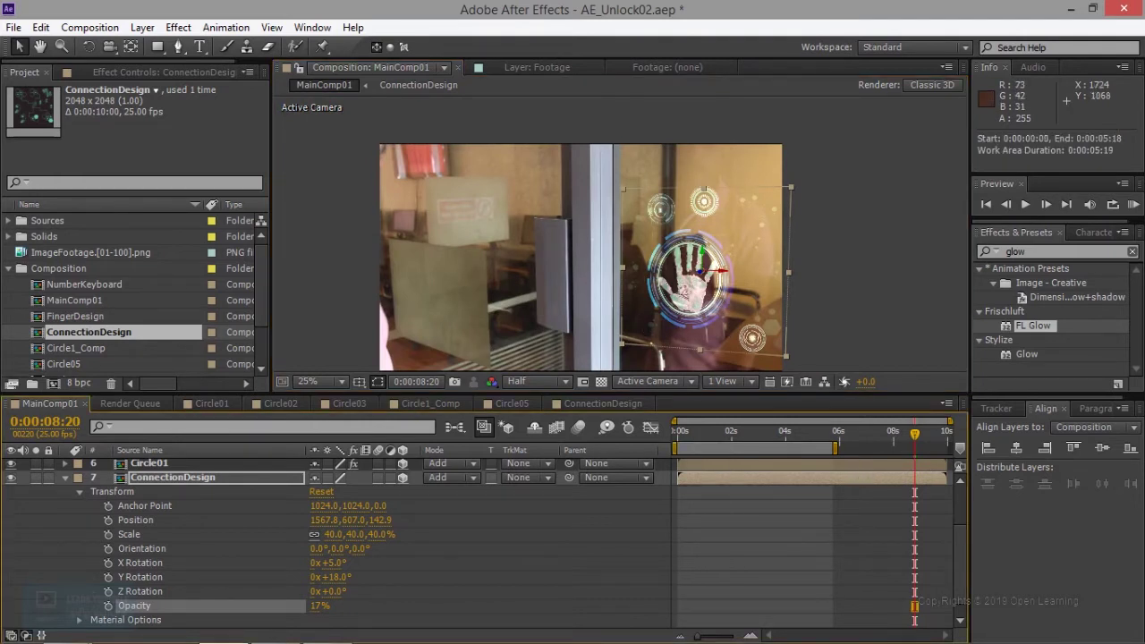
pyautogui.moveTo(794, 436); pyautogui.dragTo(679, 446)
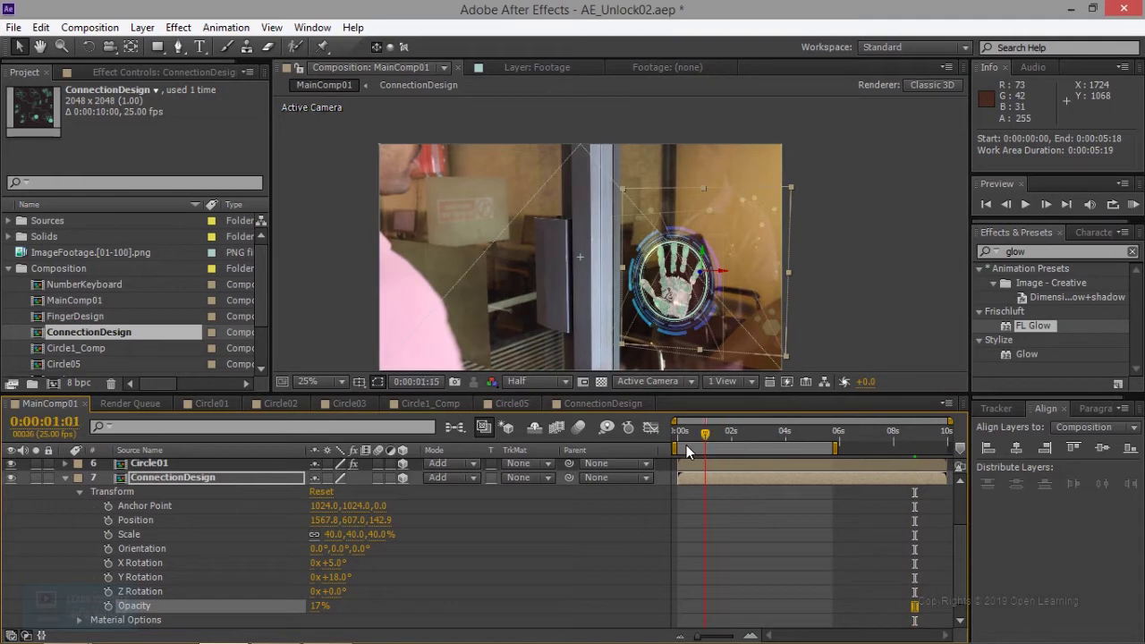
pyautogui.moveTo(679, 446); pyautogui.dragTo(756, 447)
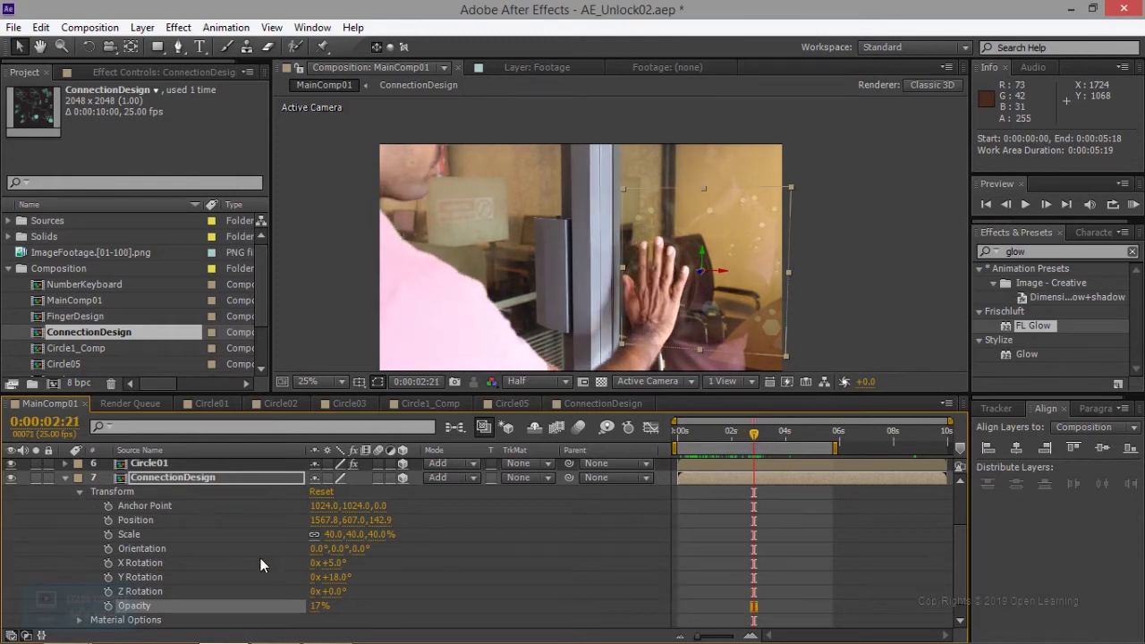
# - Start ConnectionDesign at 0:00:02:08 and keyframe its 17% Opacity at 0:00:02:21
pyautogui.moveTo(709, 478); pyautogui.dragTo(776, 478)
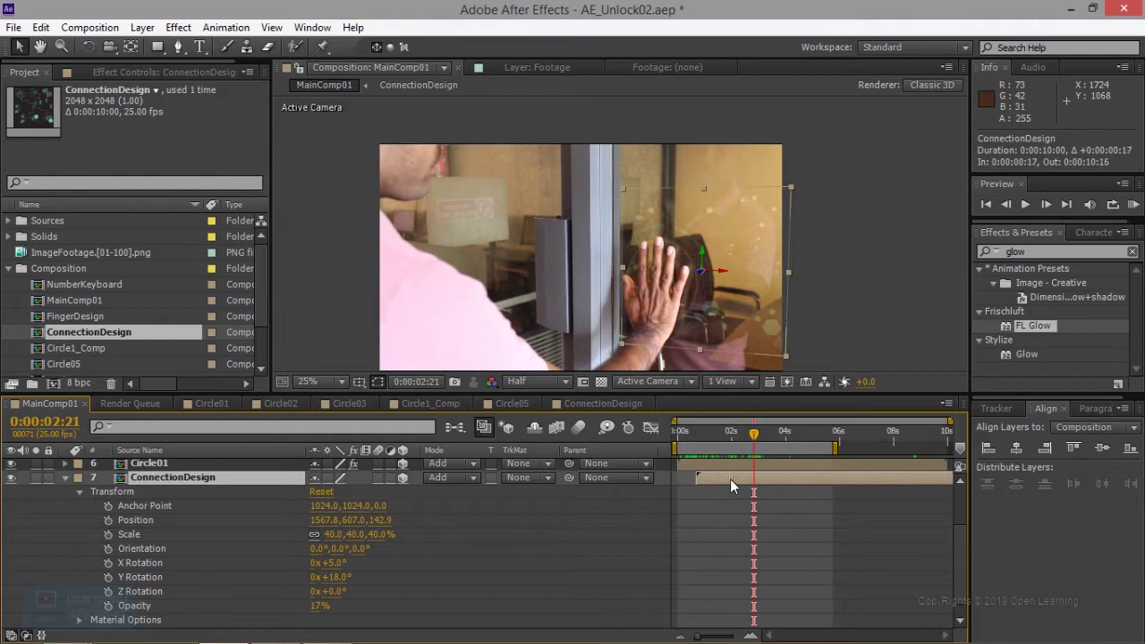
pyautogui.moveTo(783, 480); pyautogui.dragTo(772, 480)
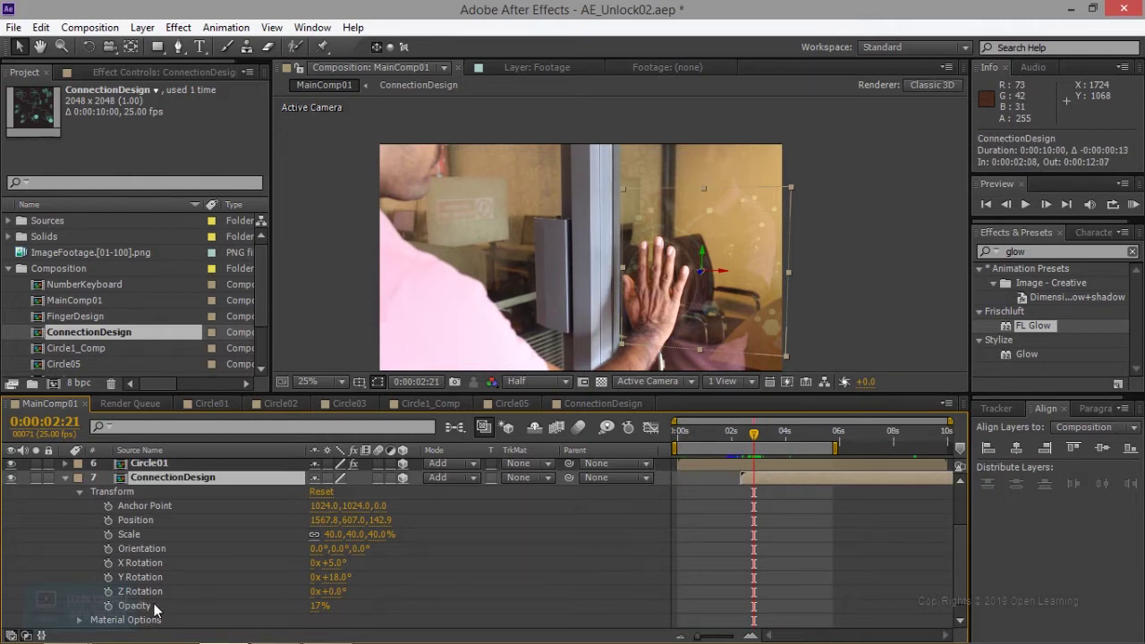
pyautogui.click(109, 605)
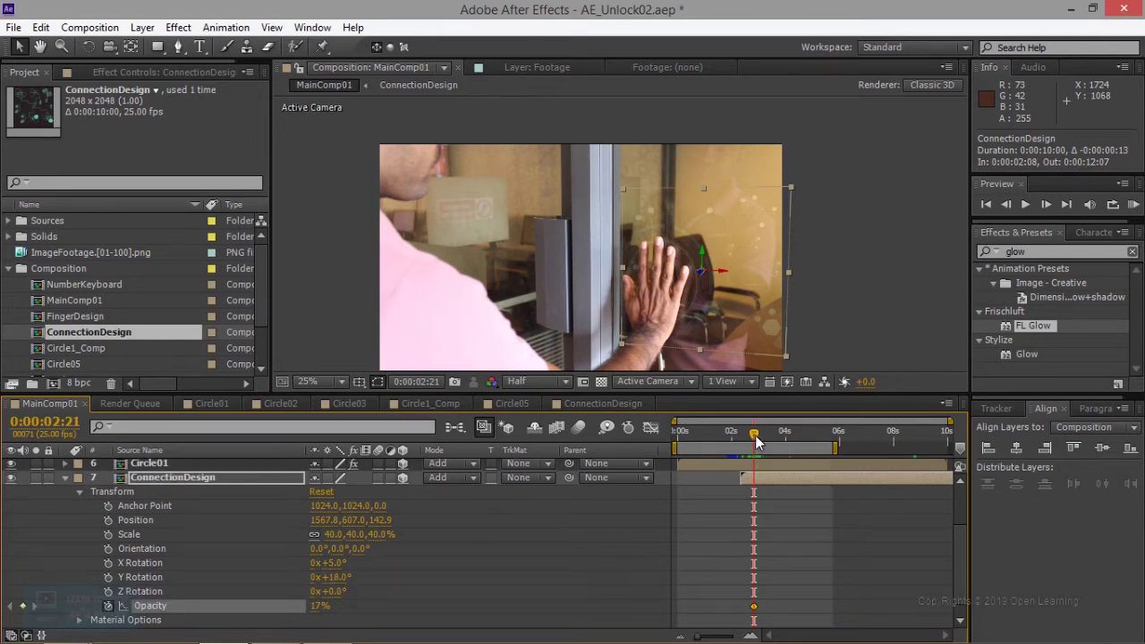
# - Shift the Opacity keyframe and put the current time at 0:00:02:16
pyautogui.moveTo(756, 439); pyautogui.dragTo(762, 438)
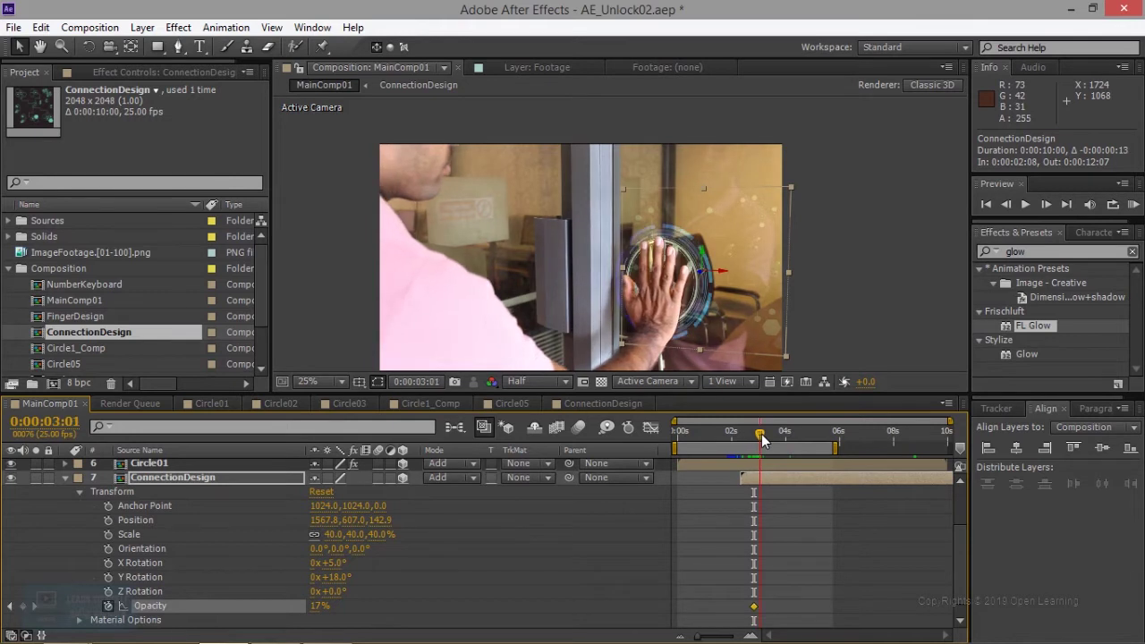
pyautogui.moveTo(762, 438); pyautogui.dragTo(761, 438)
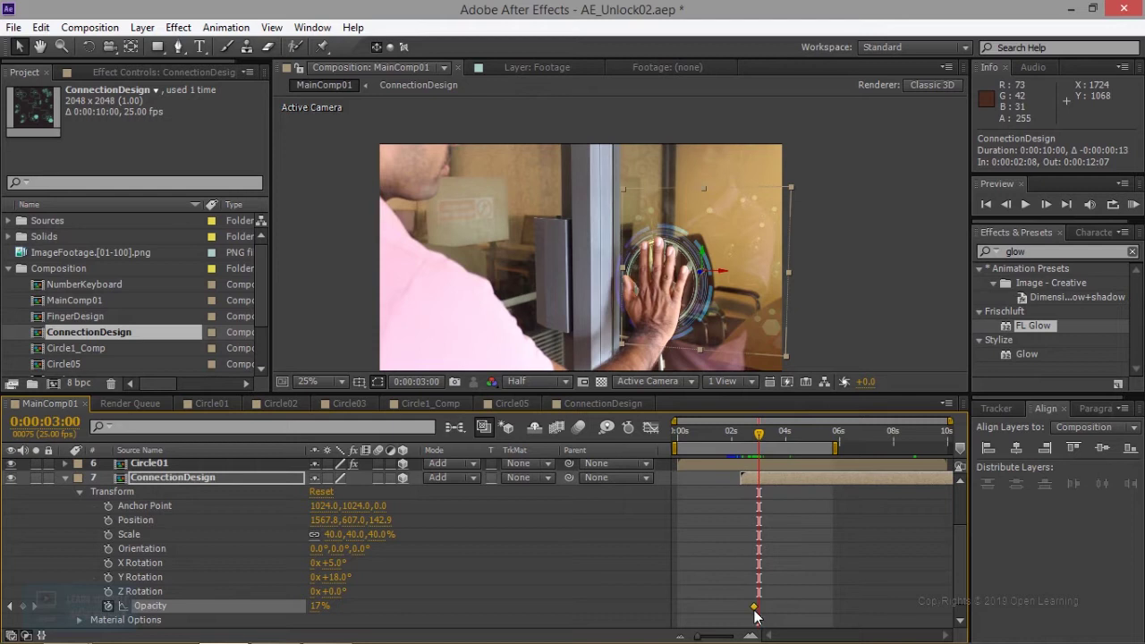
pyautogui.moveTo(754, 605); pyautogui.dragTo(748, 605)
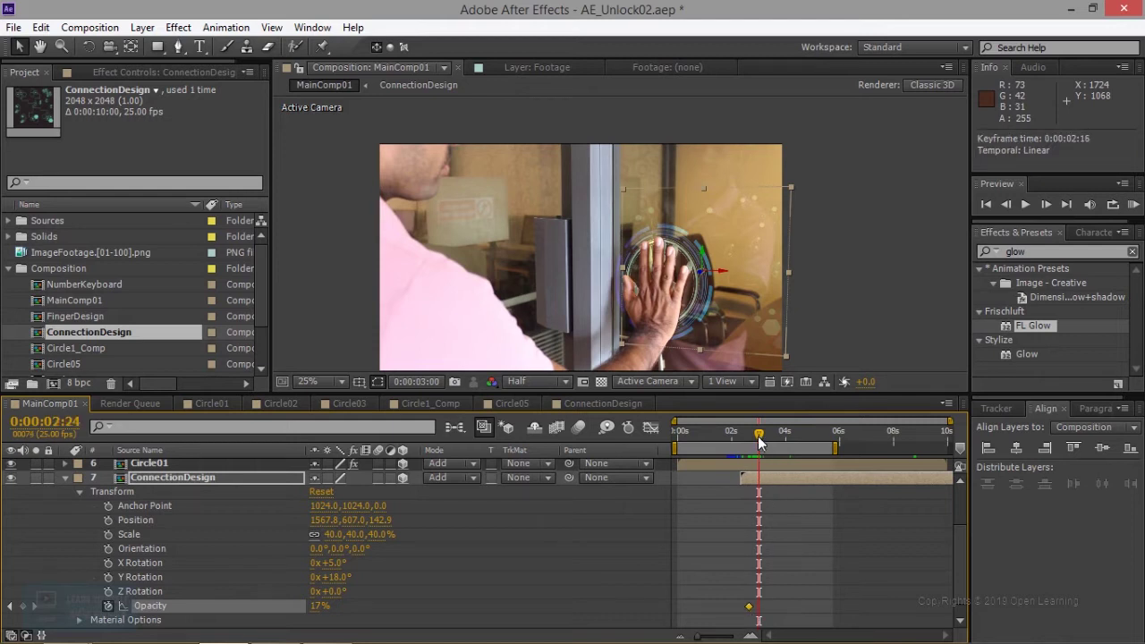
pyautogui.moveTo(759, 438); pyautogui.dragTo(754, 439)
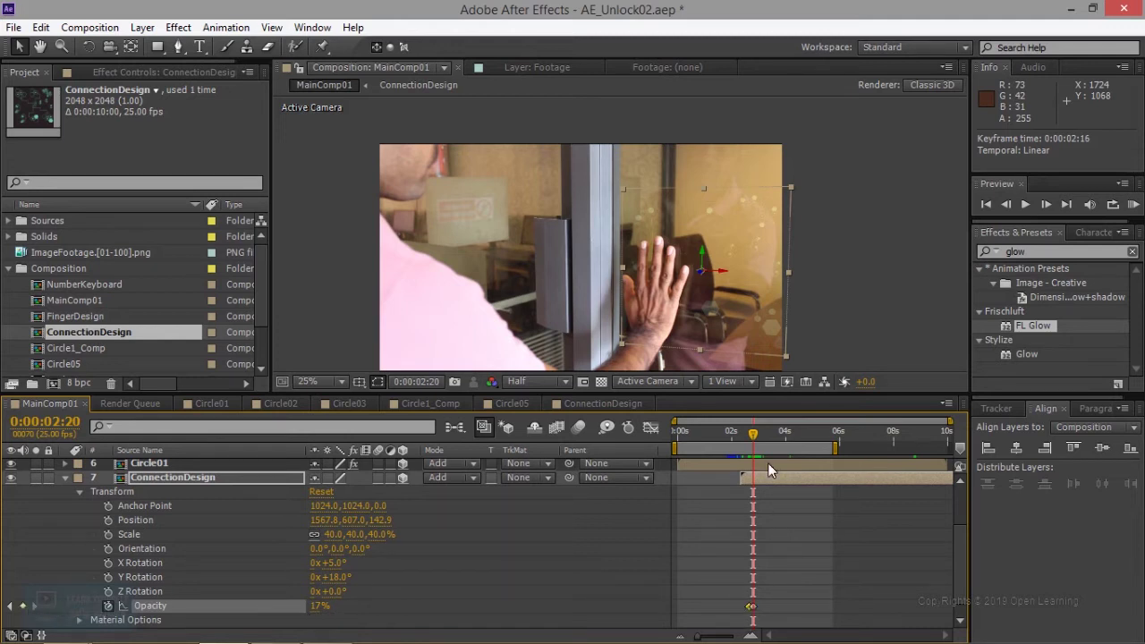
pyautogui.moveTo(756, 439); pyautogui.dragTo(751, 439)
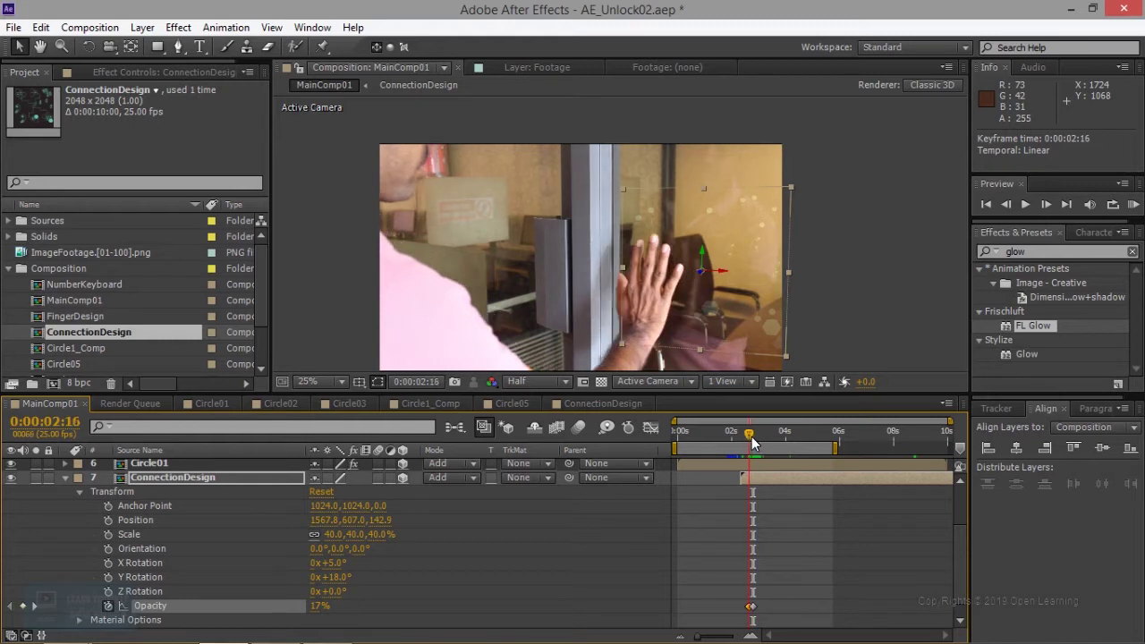
# - Set Opacity to 0% at 0:00:02:16 and scrub to check the fade-in to 17%
pyautogui.press('F2')
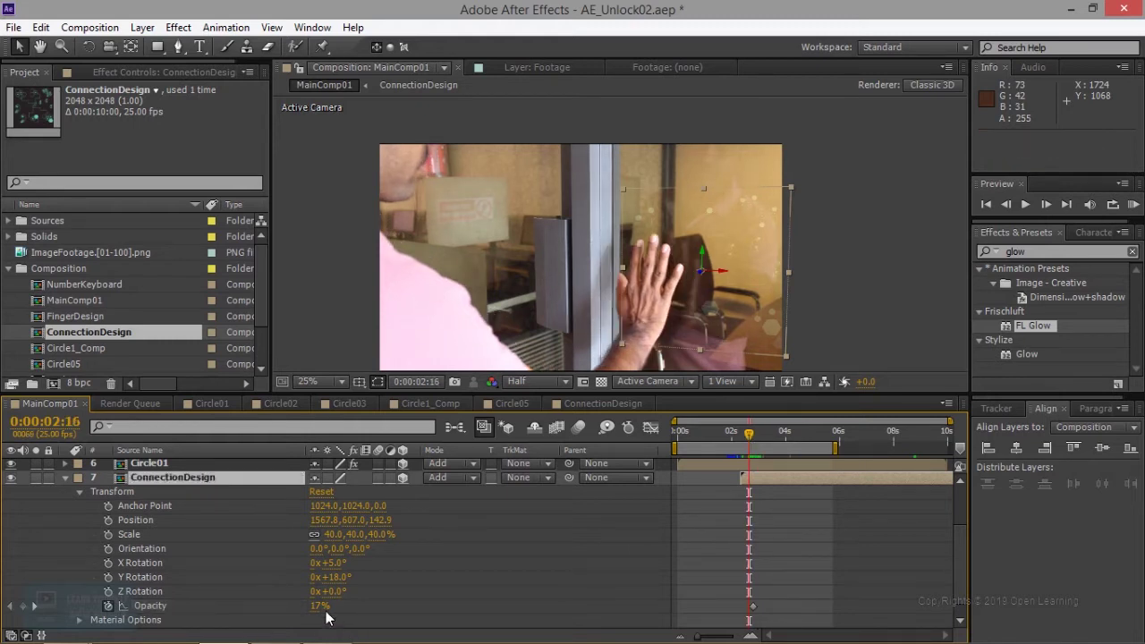
pyautogui.click(320, 606)
pyautogui.write('0')
pyautogui.press('Return')
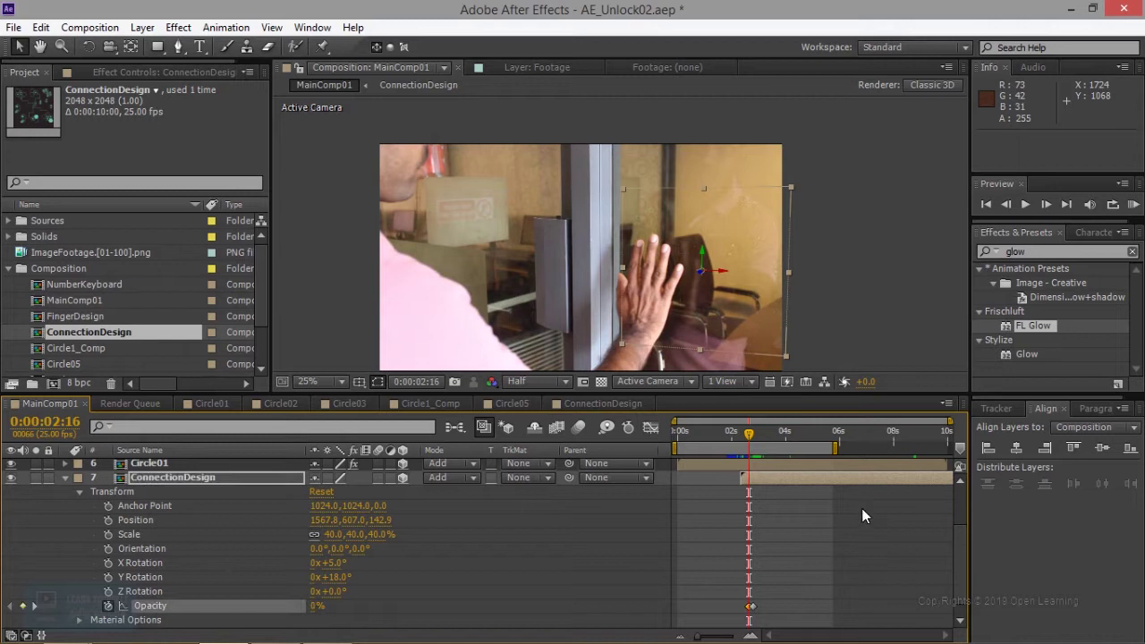
pyautogui.moveTo(750, 438)
pyautogui.mouseDown()
pyautogui.moveTo(751, 449)
pyautogui.moveTo(793, 447)
pyautogui.moveTo(758, 457)
pyautogui.mouseUp()
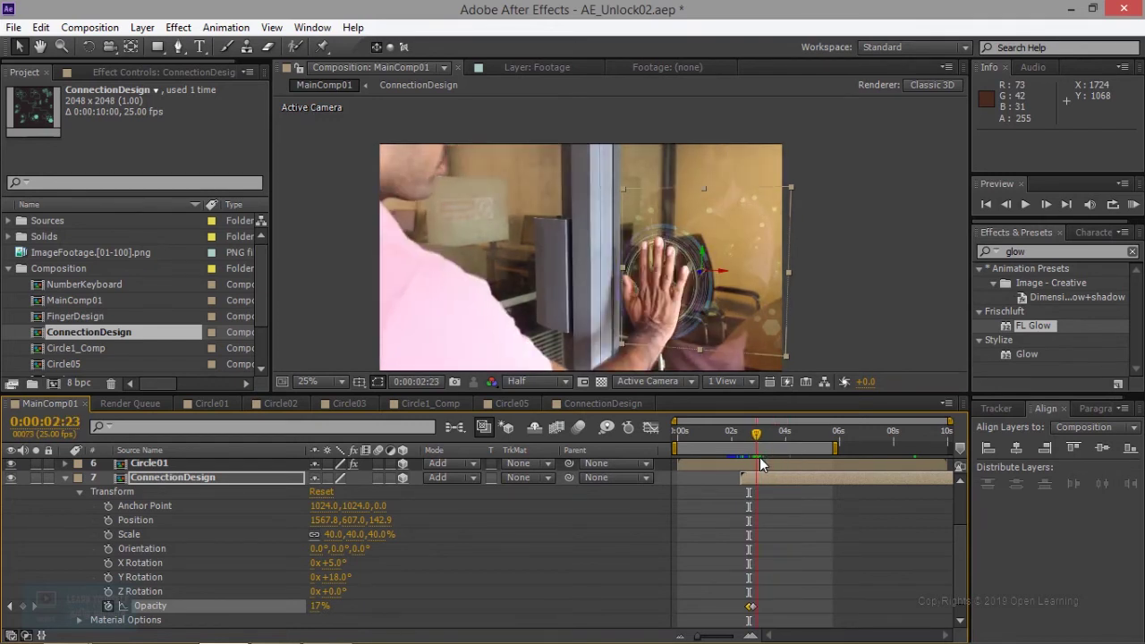
pyautogui.moveTo(759, 458); pyautogui.dragTo(752, 462)
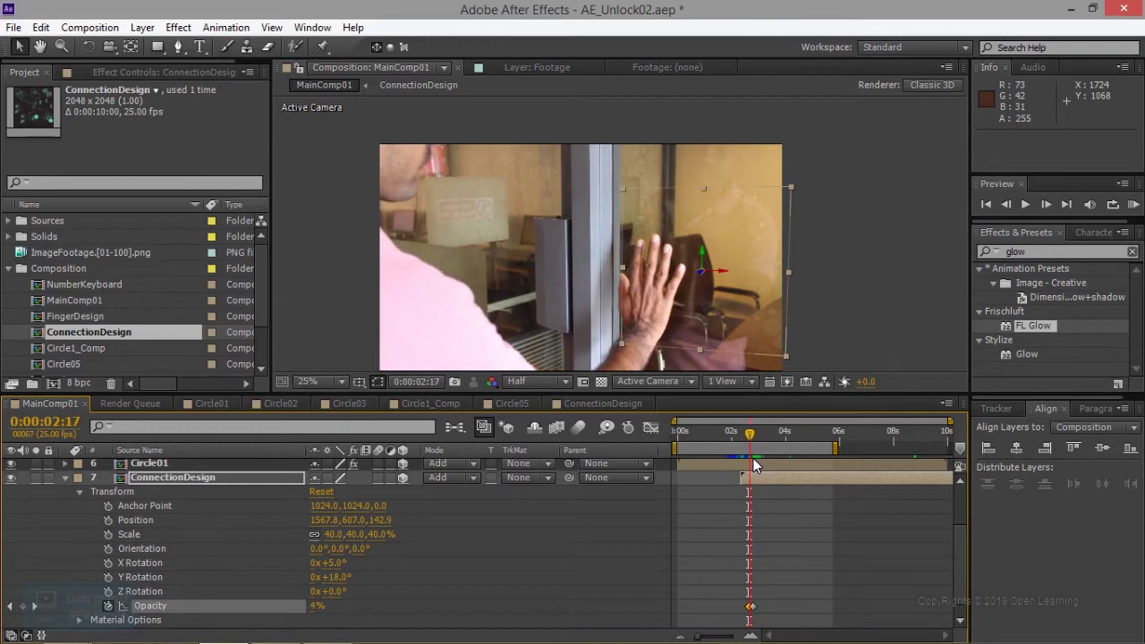
# - Set X, Y and Z Rotation keyframes on ConnectionDesign at 0:00:02:20
pyautogui.click(109, 576)
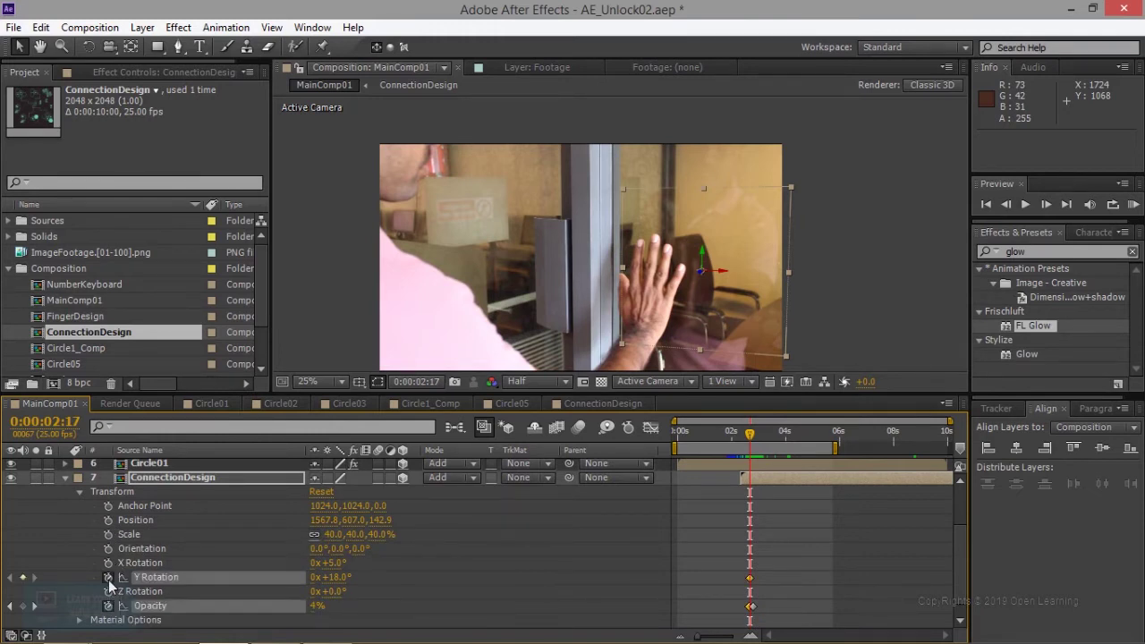
pyautogui.click(108, 563)
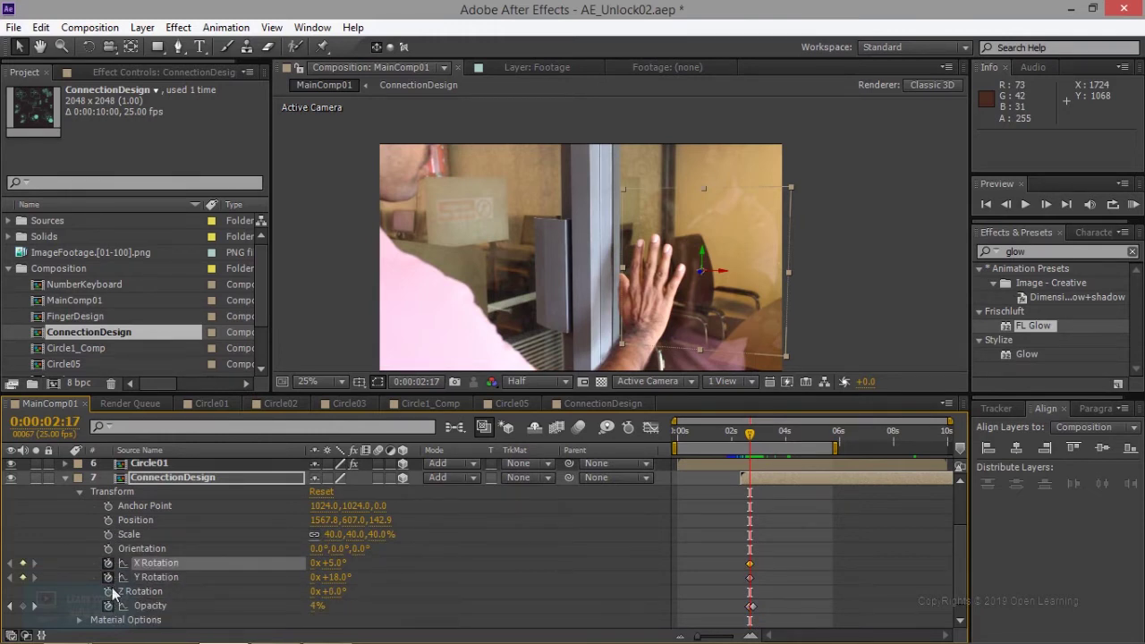
pyautogui.click(108, 591)
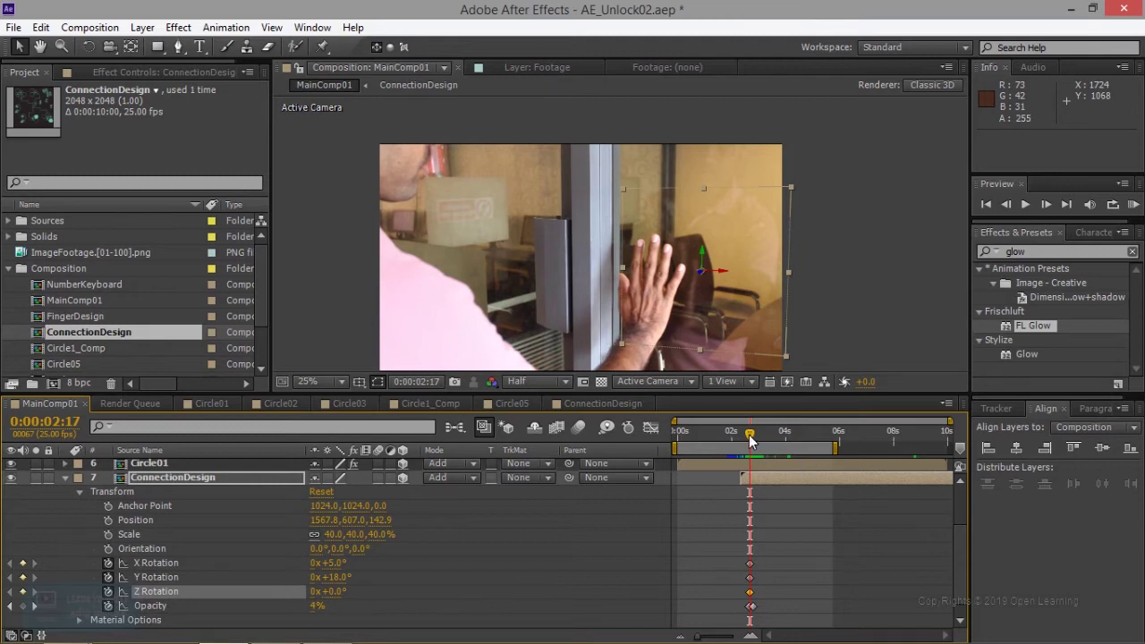
pyautogui.moveTo(750, 437); pyautogui.dragTo(752, 441)
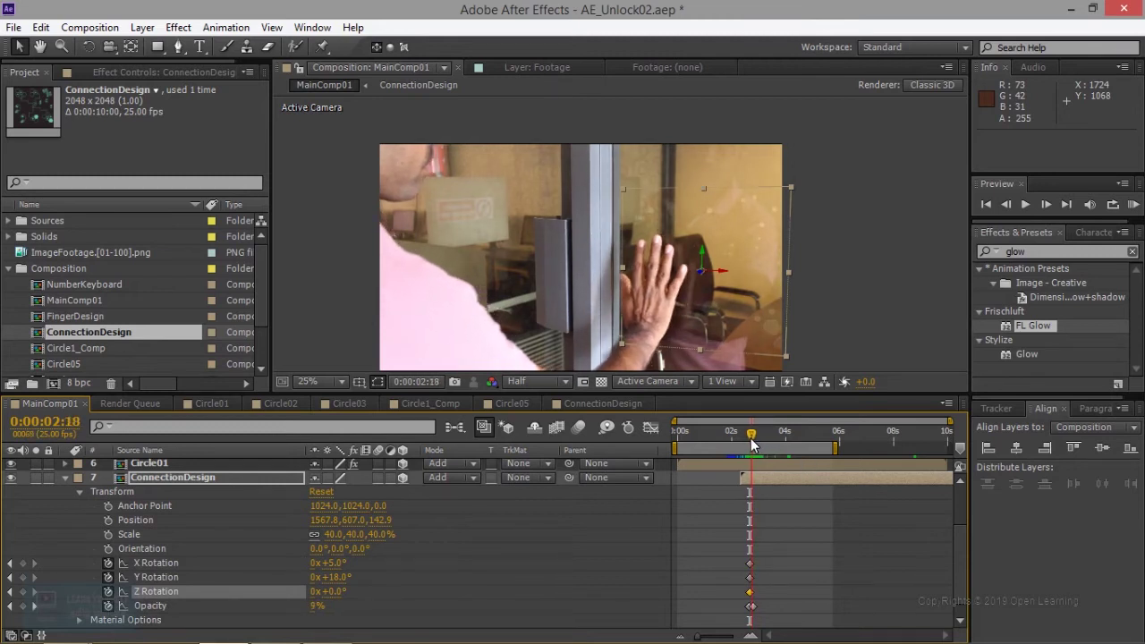
pyautogui.moveTo(752, 444); pyautogui.dragTo(753, 438)
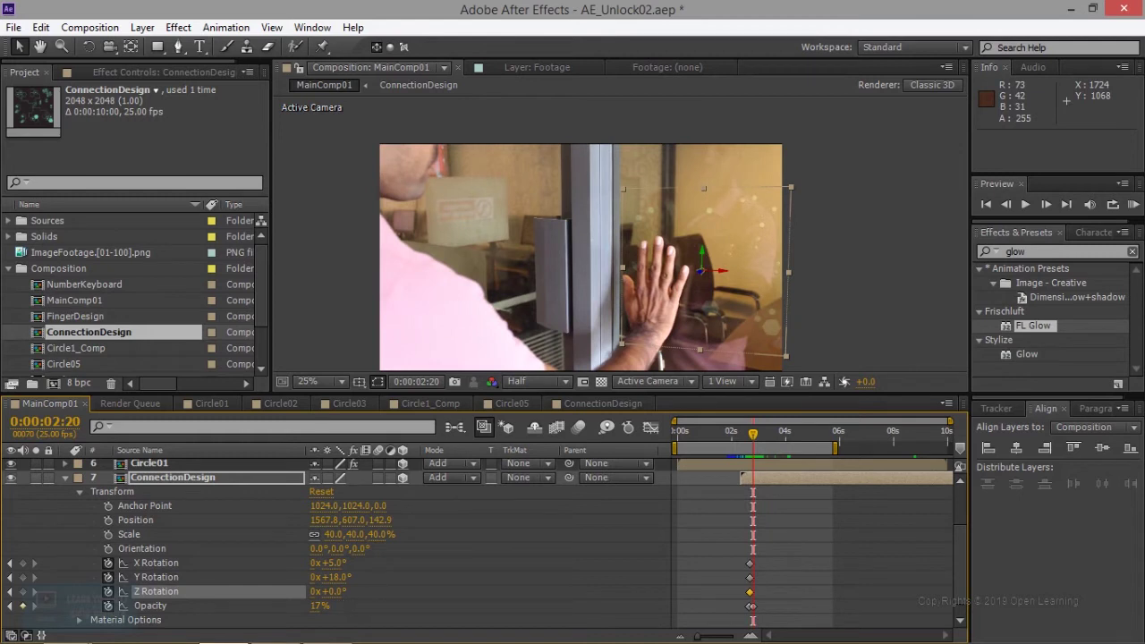
# - Rotate ConnectionDesign to about 83° on Z at 0:00:09:22, undoing the stray Y Rotation change
pyautogui.moveTo(328, 592); pyautogui.dragTo(339, 591)
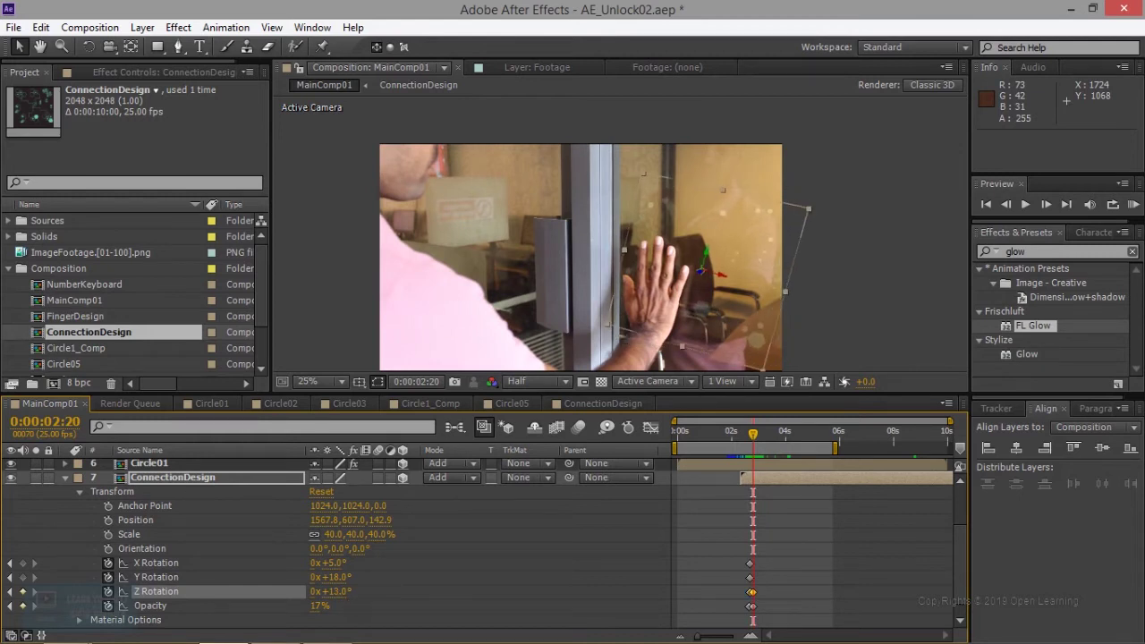
pyautogui.hotkey('ctrl', 'z')
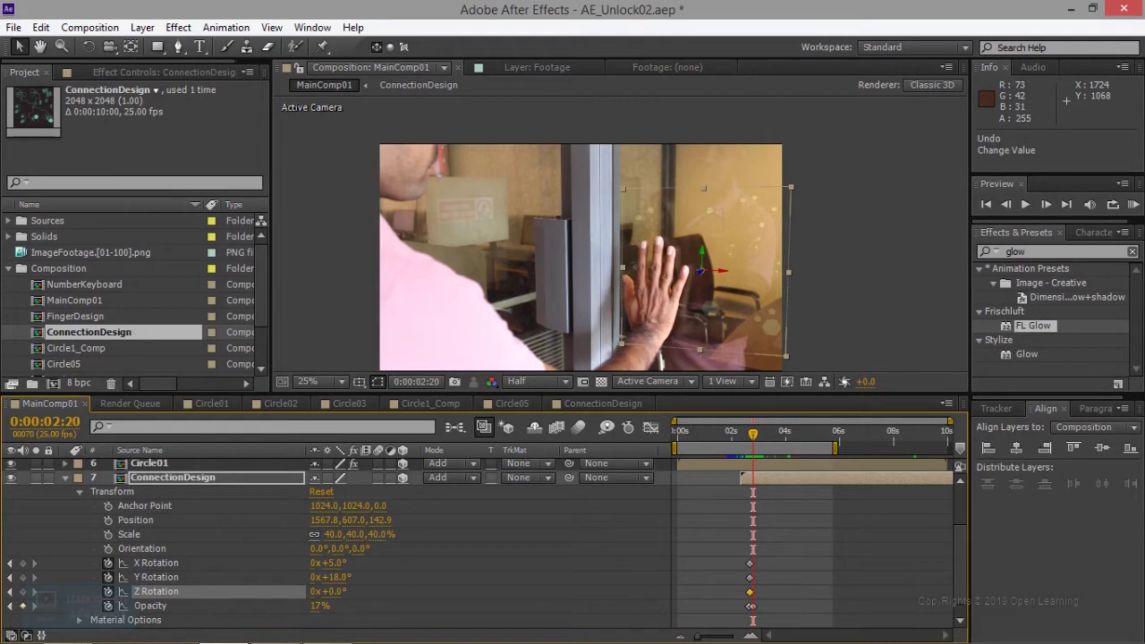
pyautogui.moveTo(754, 444); pyautogui.dragTo(947, 436)
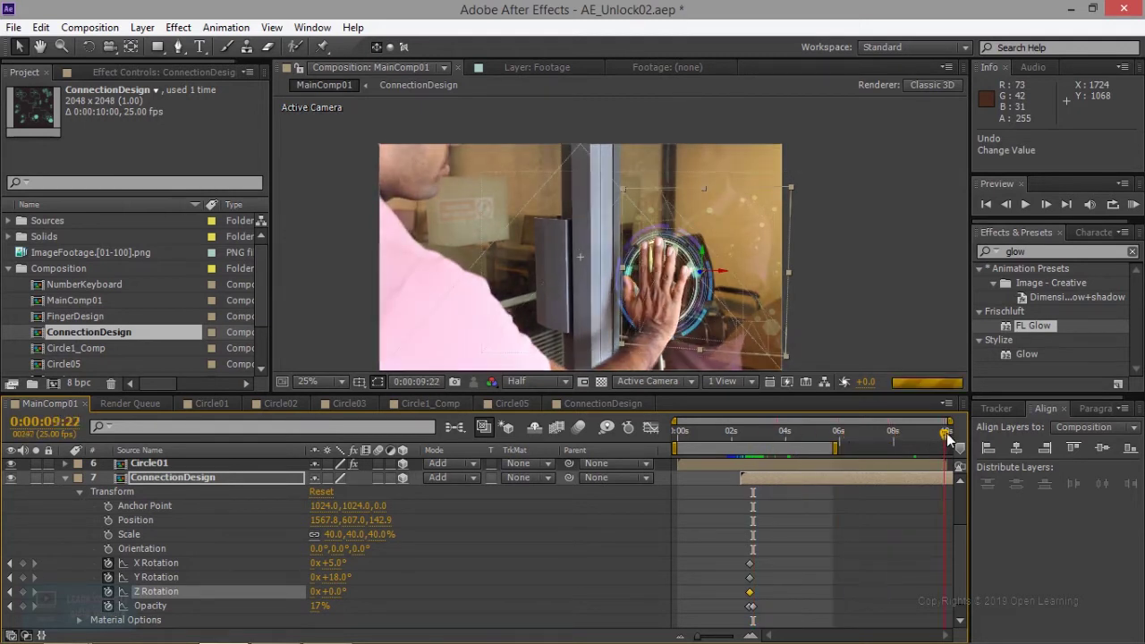
pyautogui.moveTo(318, 591); pyautogui.dragTo(358, 591)
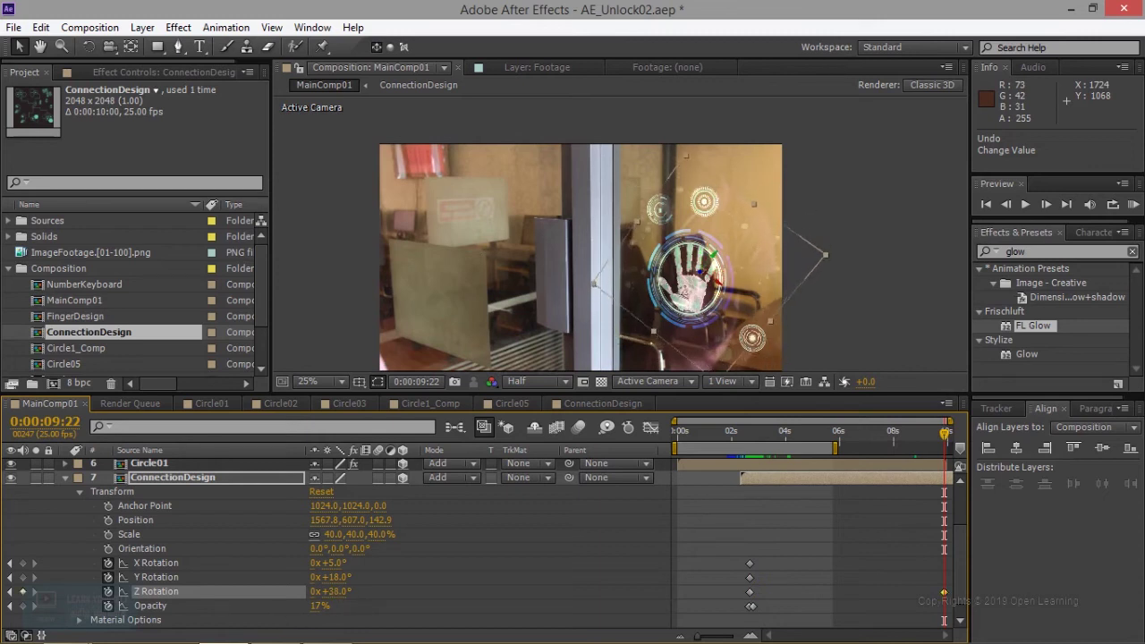
pyautogui.moveTo(331, 592)
pyautogui.mouseDown()
pyautogui.moveTo(385, 591)
pyautogui.moveTo(357, 577)
pyautogui.mouseUp()
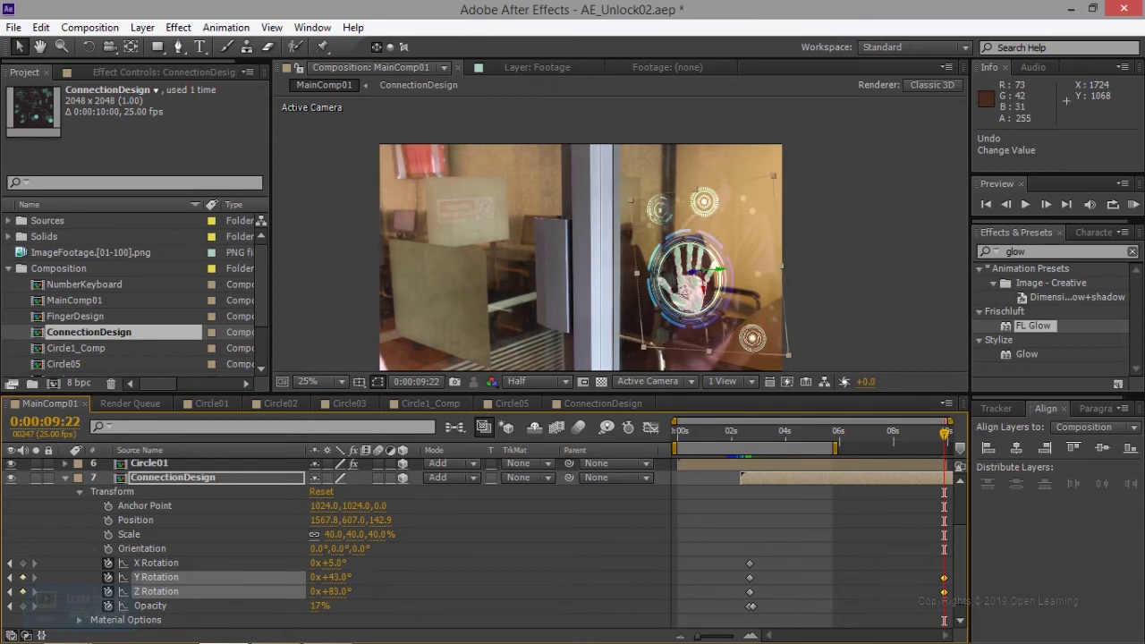
pyautogui.hotkey('ctrl', 'z')
pyautogui.click(877, 434)
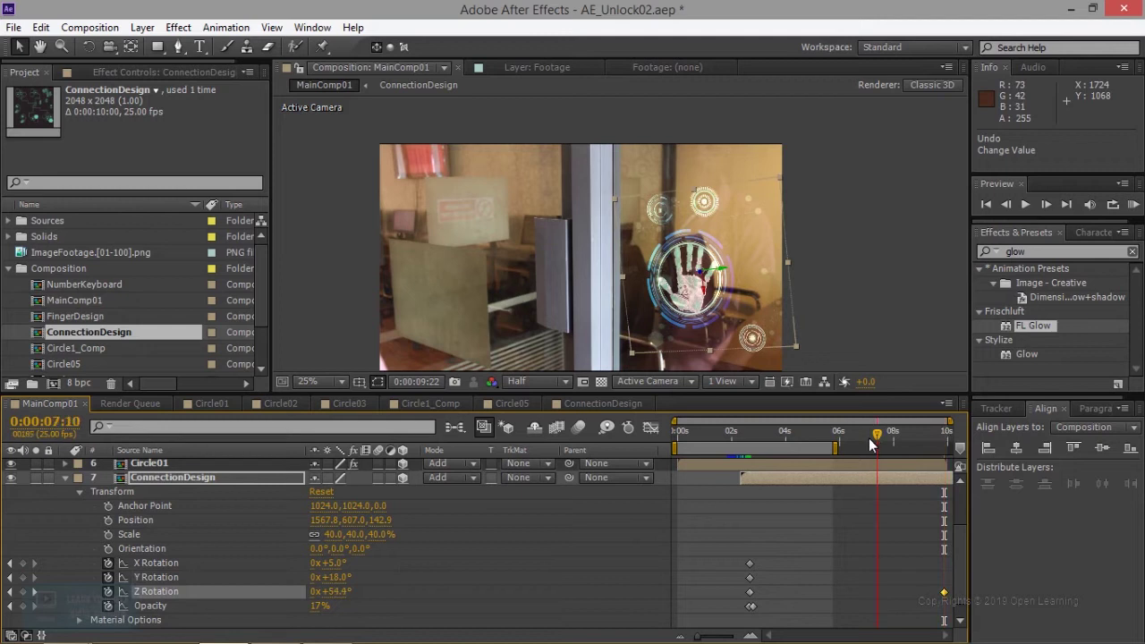
pyautogui.click(798, 440)
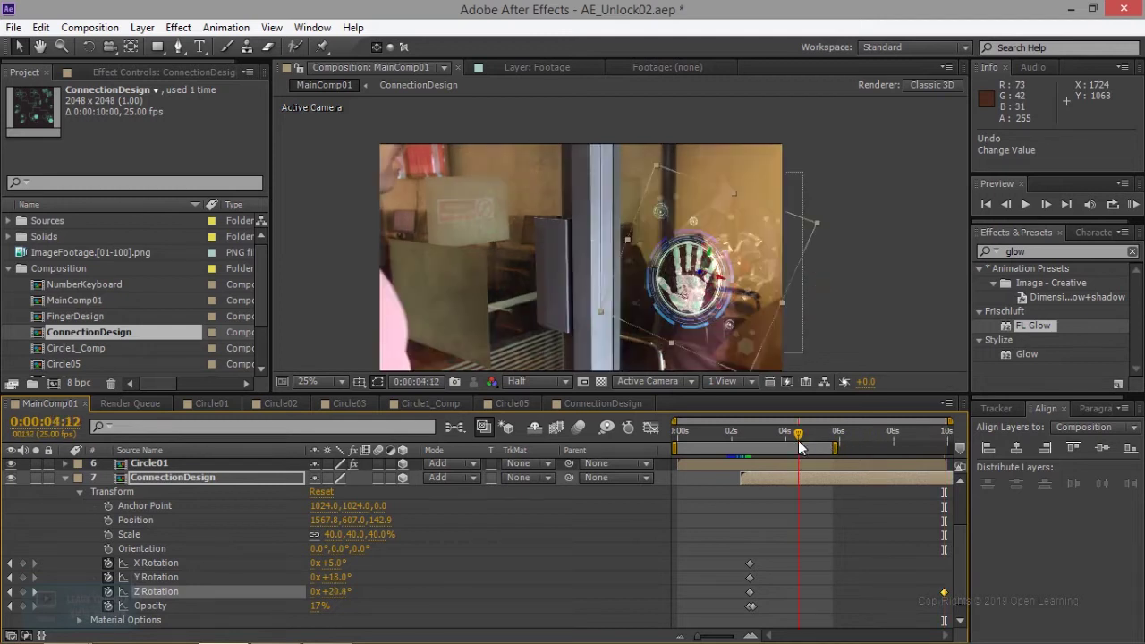
pyautogui.press('space')
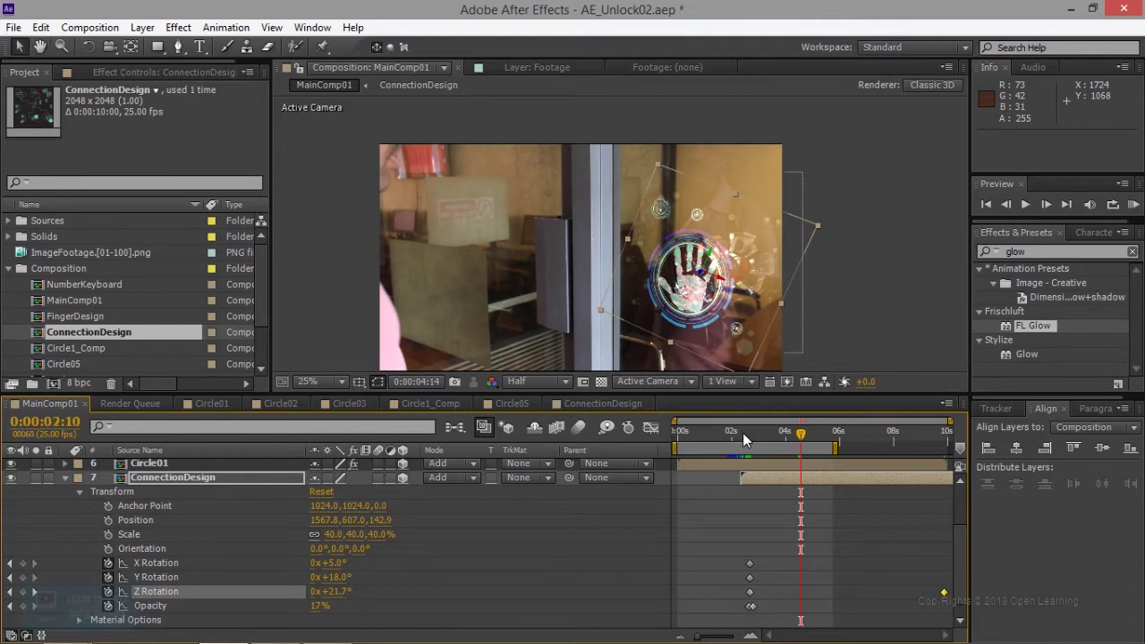
pyautogui.click(747, 434)
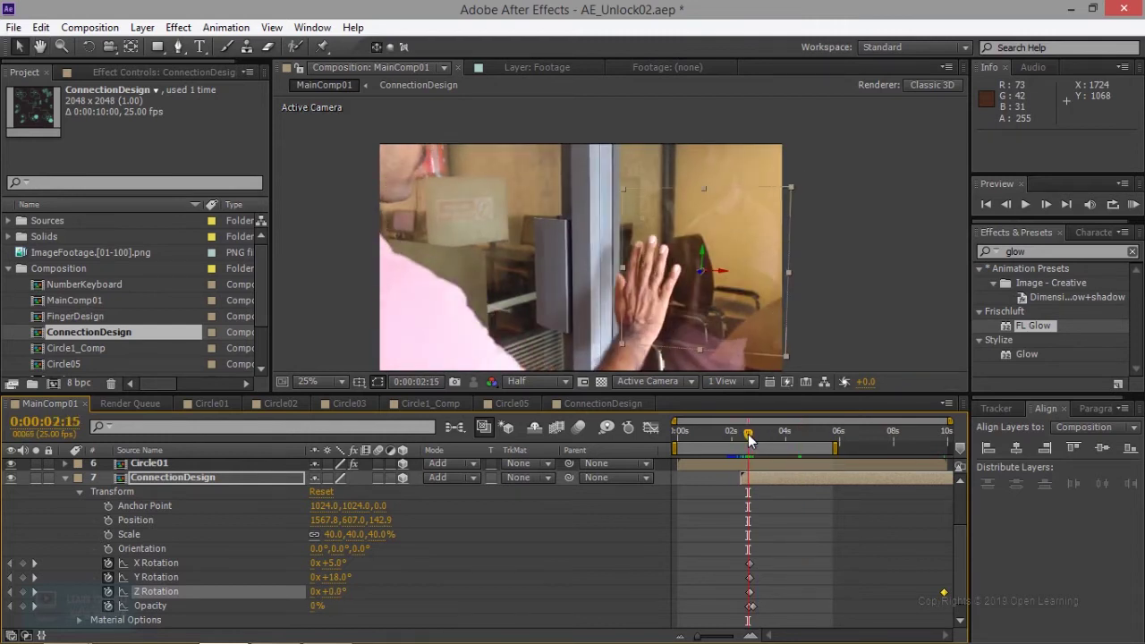
pyautogui.press('space')
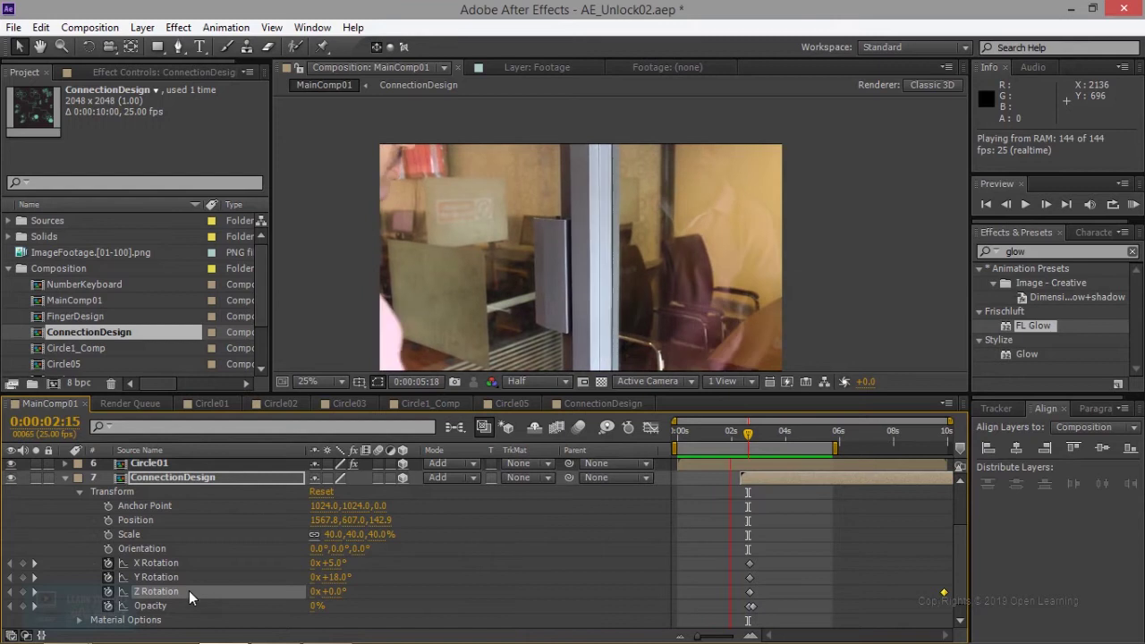
pyautogui.click(1033, 356)
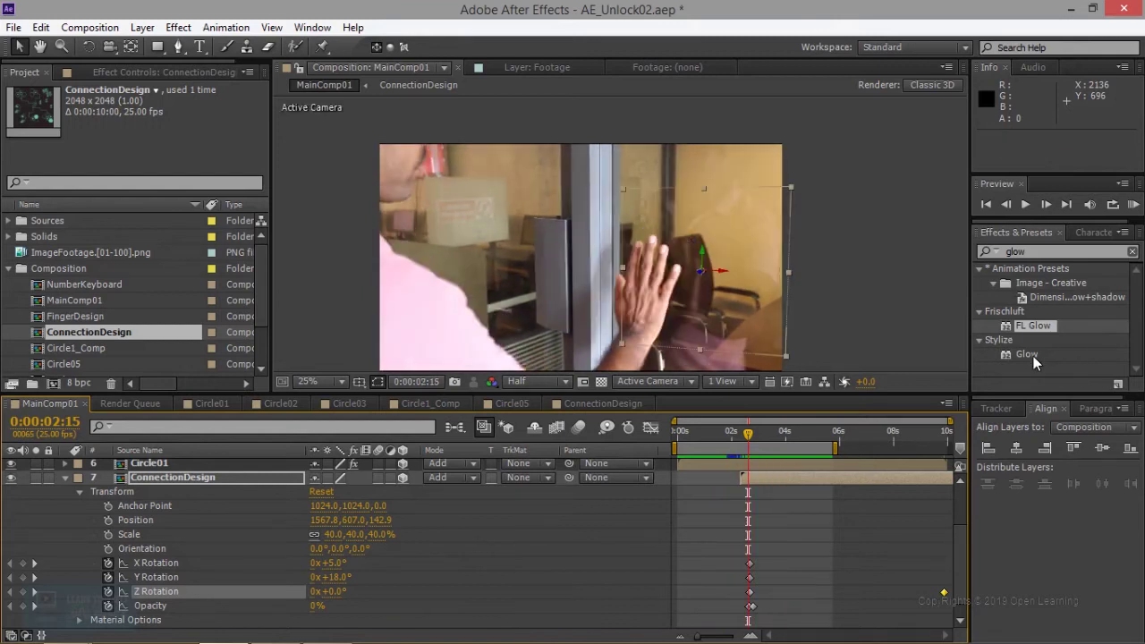
# - Apply the Stylize > Glow effect to the ConnectionDesign layer
pyautogui.click(1010, 353)
pyautogui.moveTo(1010, 353); pyautogui.dragTo(231, 488)
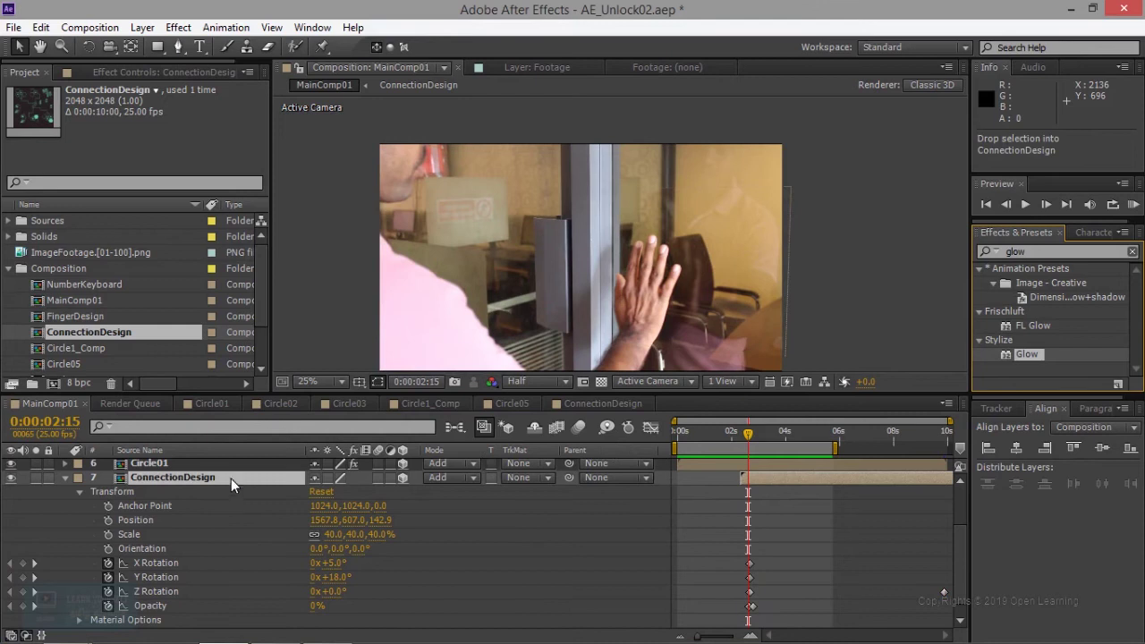
pyautogui.moveTo(754, 441); pyautogui.dragTo(771, 438)
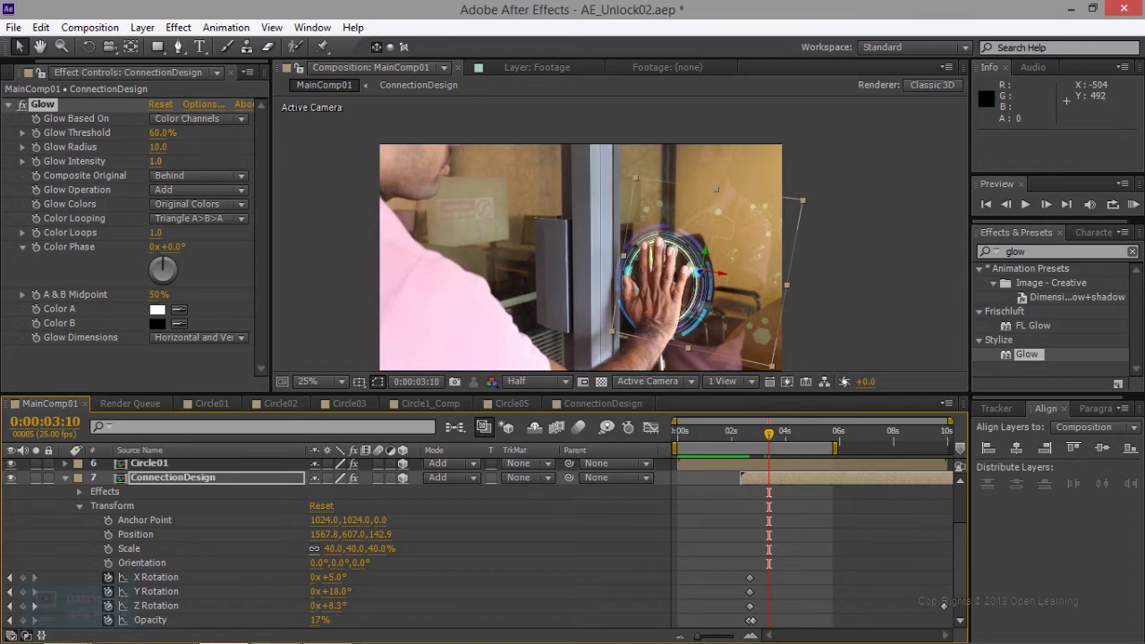
# - Set Glow Threshold to 42%, Radius to 50 and Intensity to 1.4
pyautogui.click(202, 177)
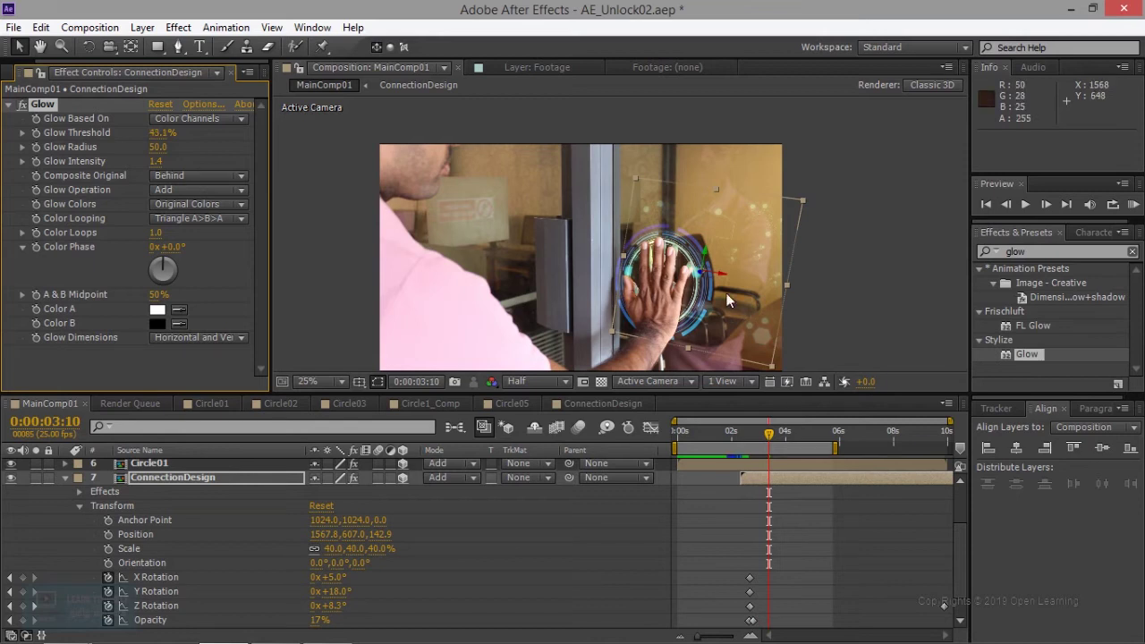
pyautogui.scroll(4, 749, 300)
pyautogui.scroll(-3, 748, 301)
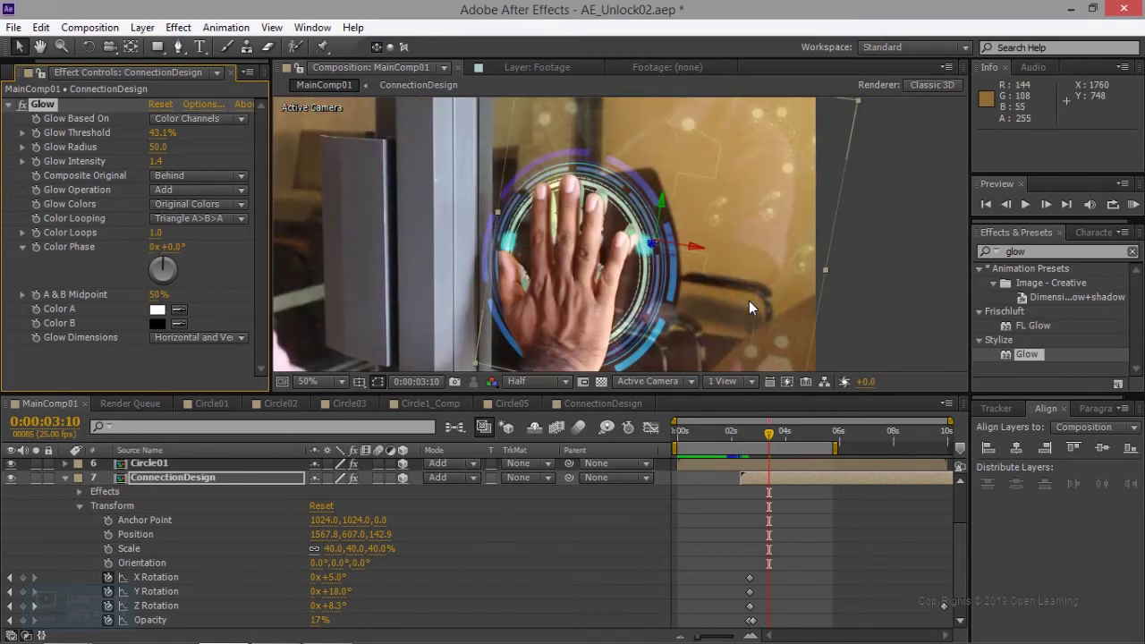
pyautogui.scroll(-1, 749, 301)
pyautogui.scroll(2, 749, 300)
pyautogui.scroll(-2, 749, 300)
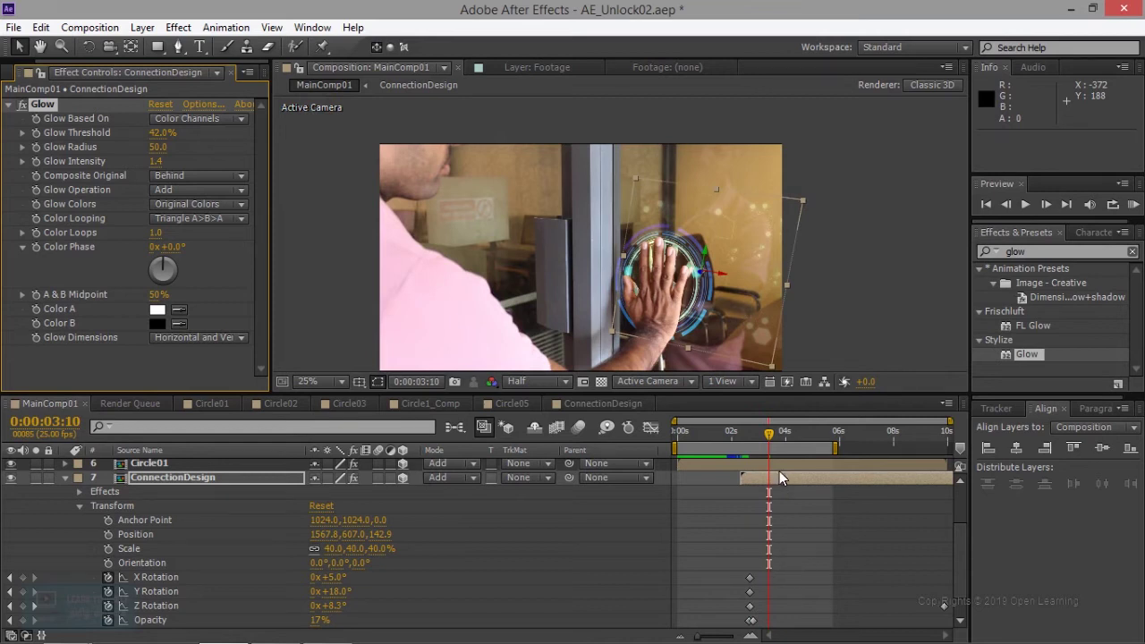
# - Move to 0:00:02:20 and begin editing ConnectionDesign's 17% Opacity keyframe value
pyautogui.moveTo(771, 441); pyautogui.dragTo(753, 447)
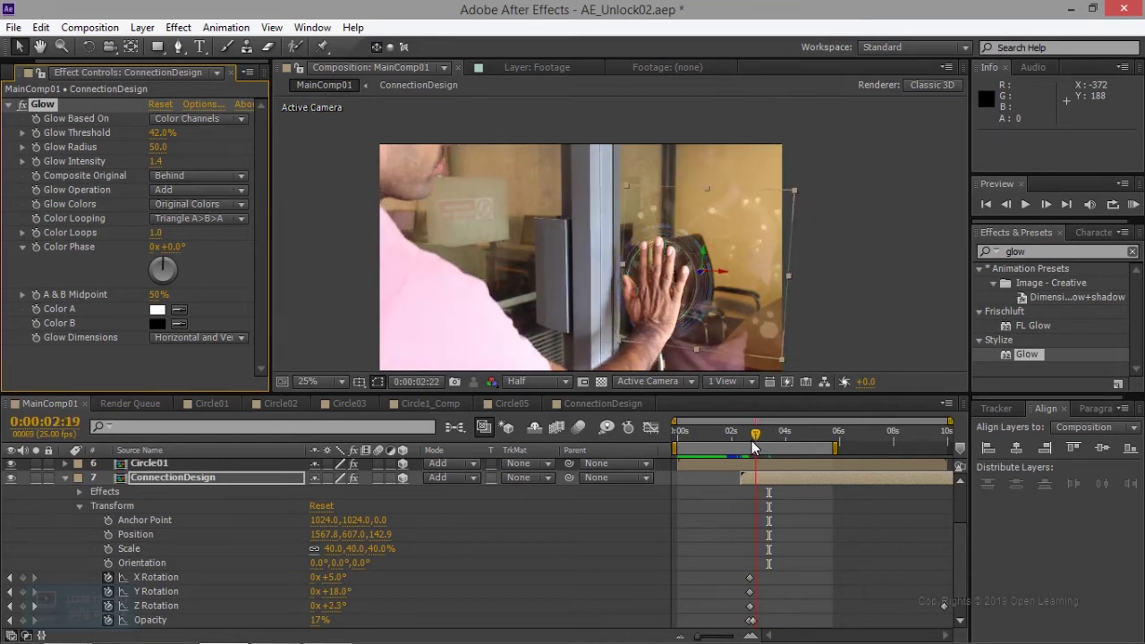
pyautogui.click(754, 438)
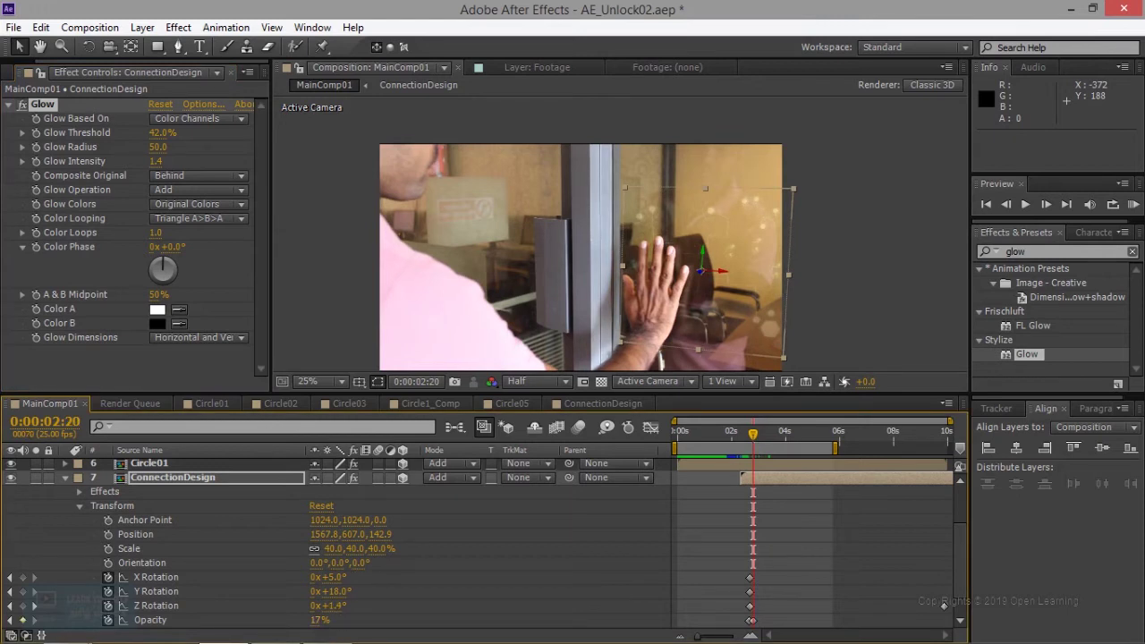
pyautogui.moveTo(362, 640)
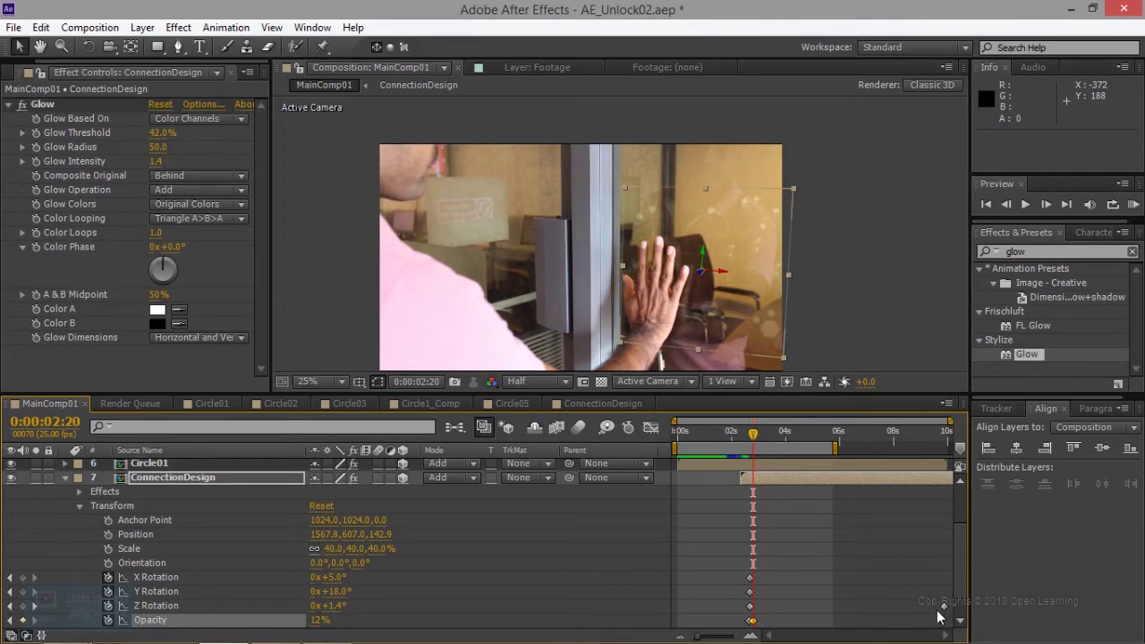
pyautogui.scroll(-1, 901, 598)
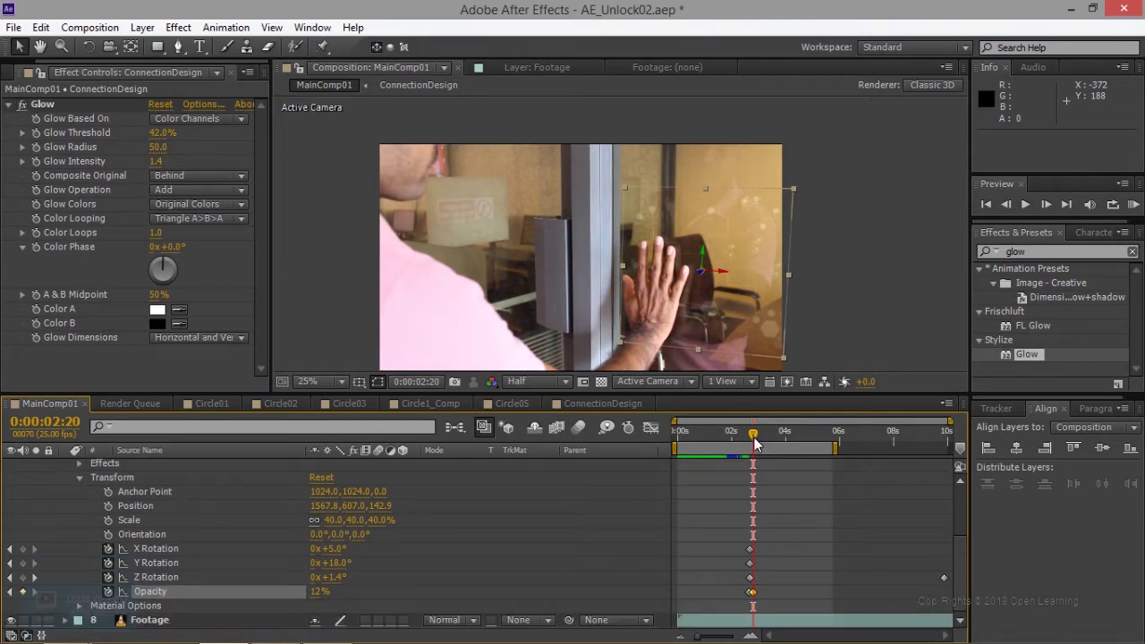
pyautogui.moveTo(753, 436)
pyautogui.mouseDown()
pyautogui.moveTo(792, 437)
pyautogui.moveTo(754, 442)
pyautogui.mouseUp()
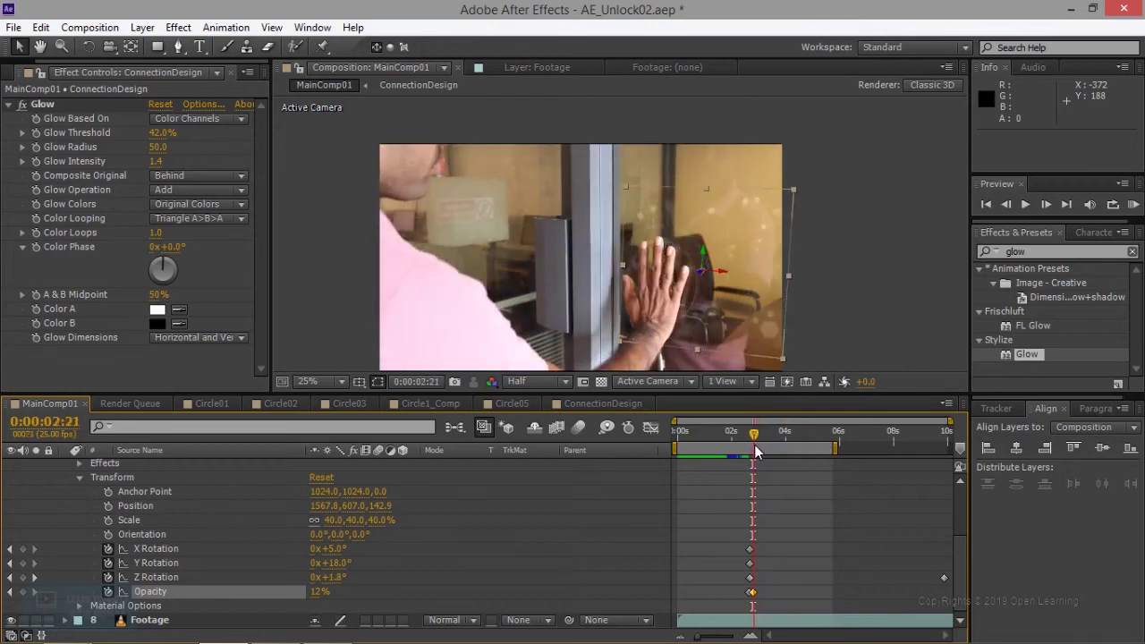
pyautogui.click(322, 592)
pyautogui.write('8')
# - Confirm 8% opacity, then play the animation in a maximized viewer at Fit up to 100%
pyautogui.press('Return')
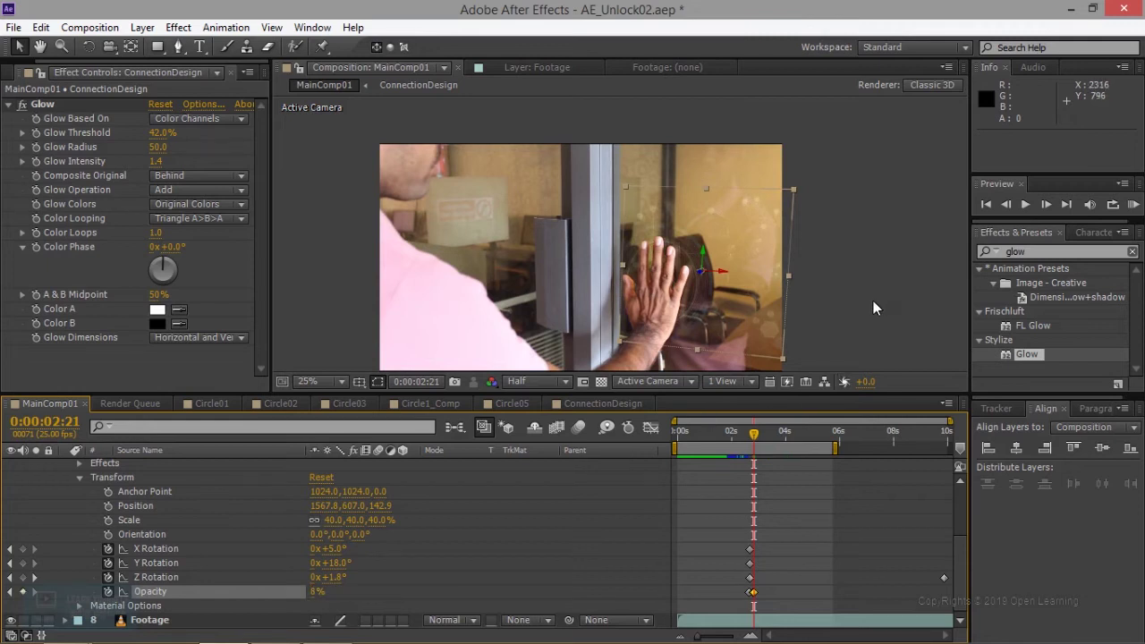
pyautogui.press('`')
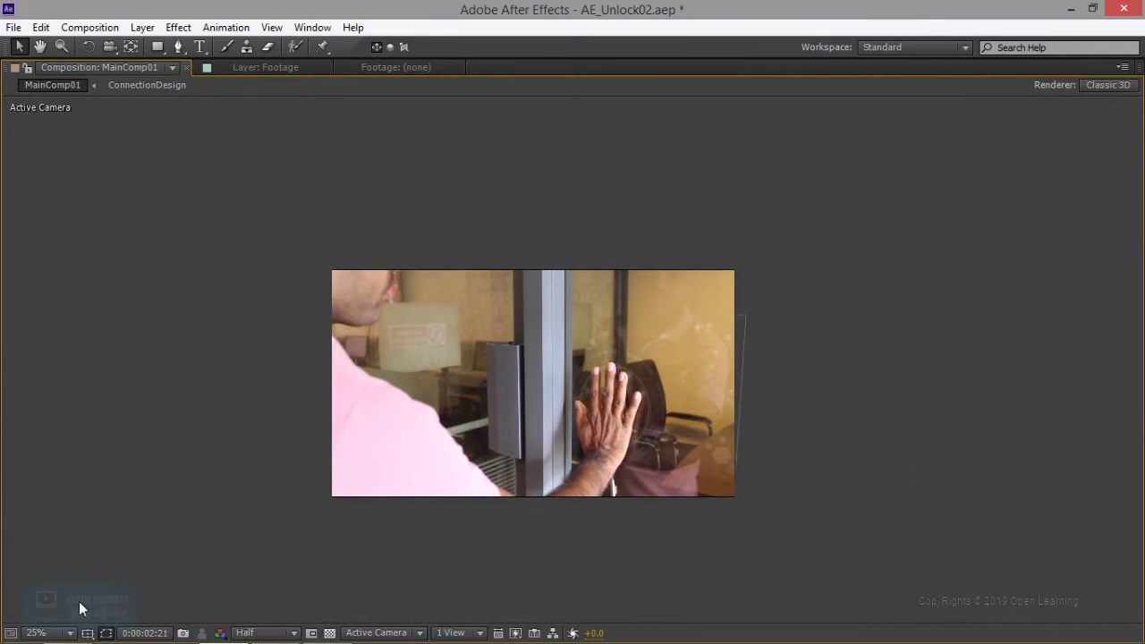
pyautogui.click(61, 634)
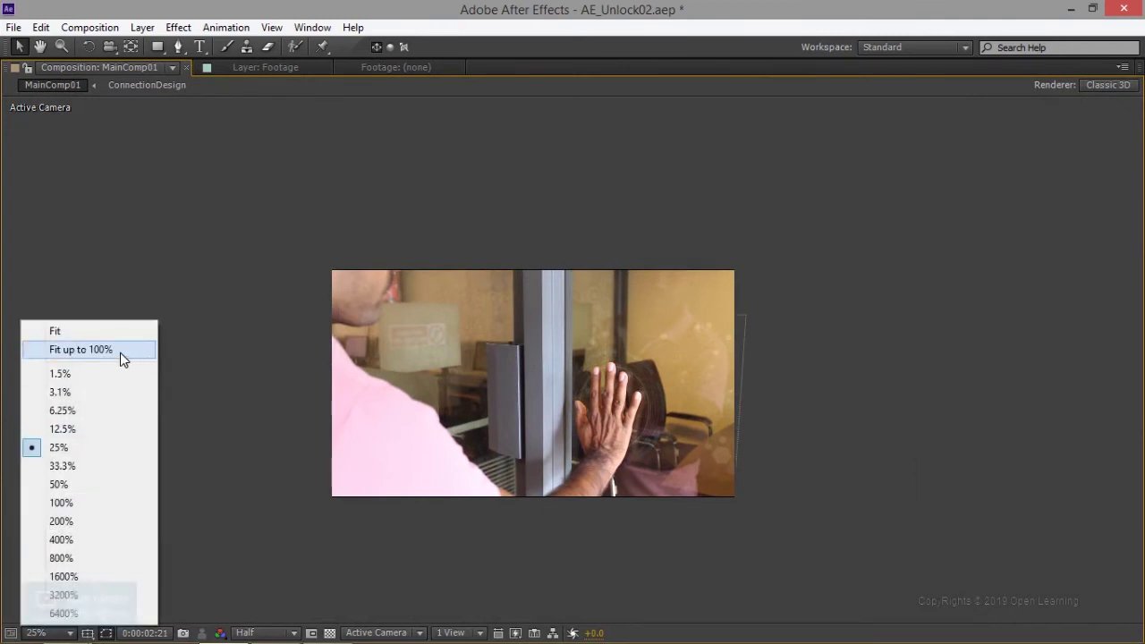
pyautogui.click(120, 352)
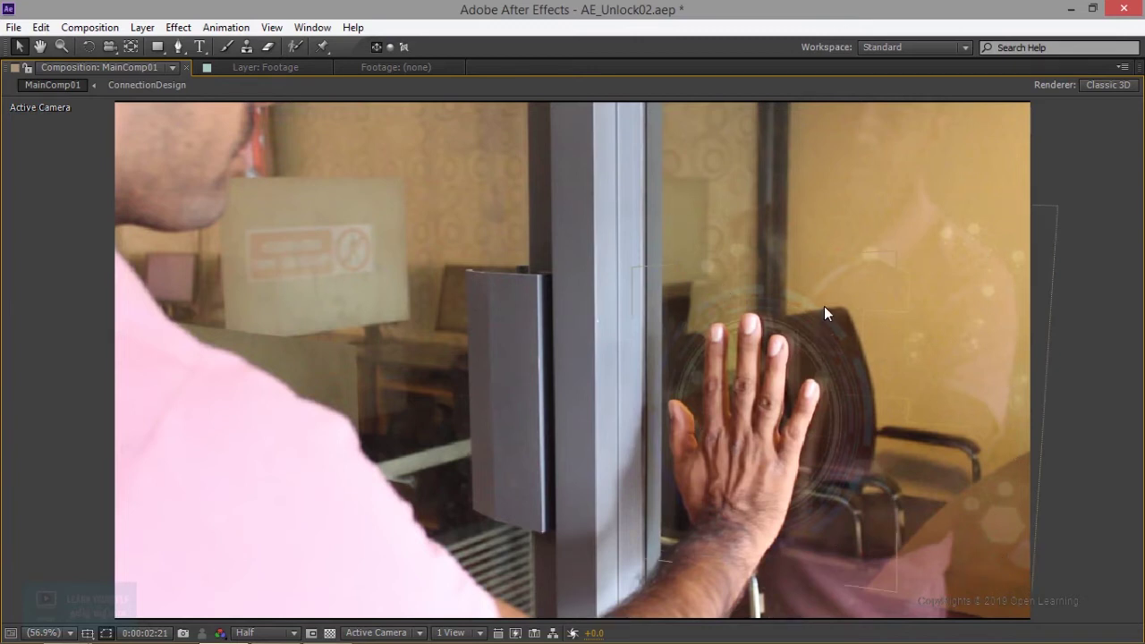
pyautogui.press('space')
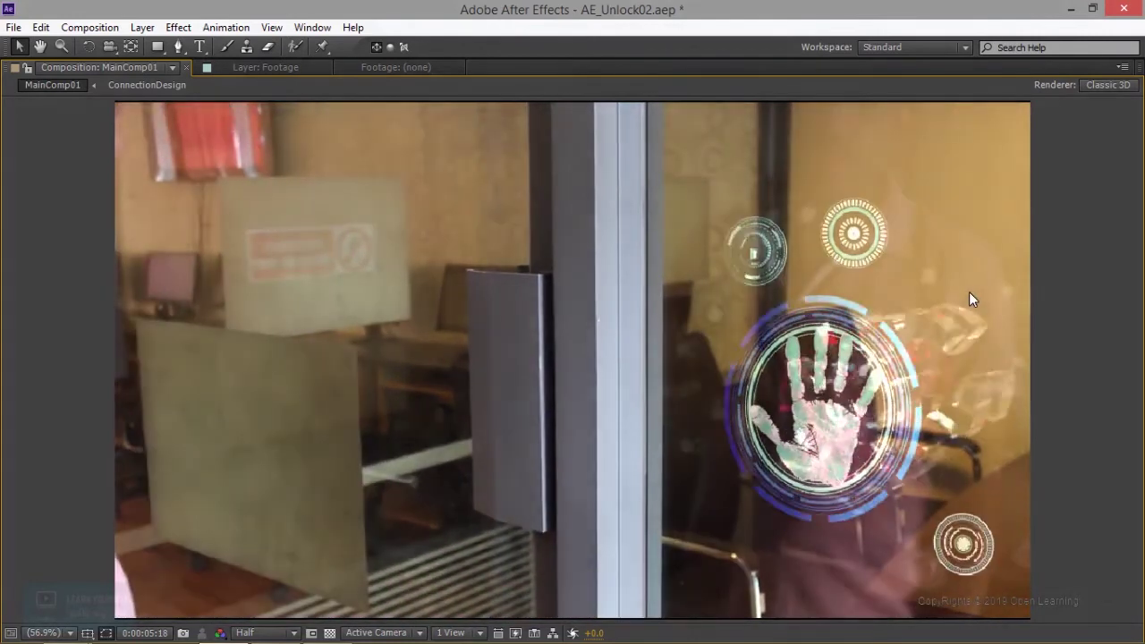
pyautogui.press('`')
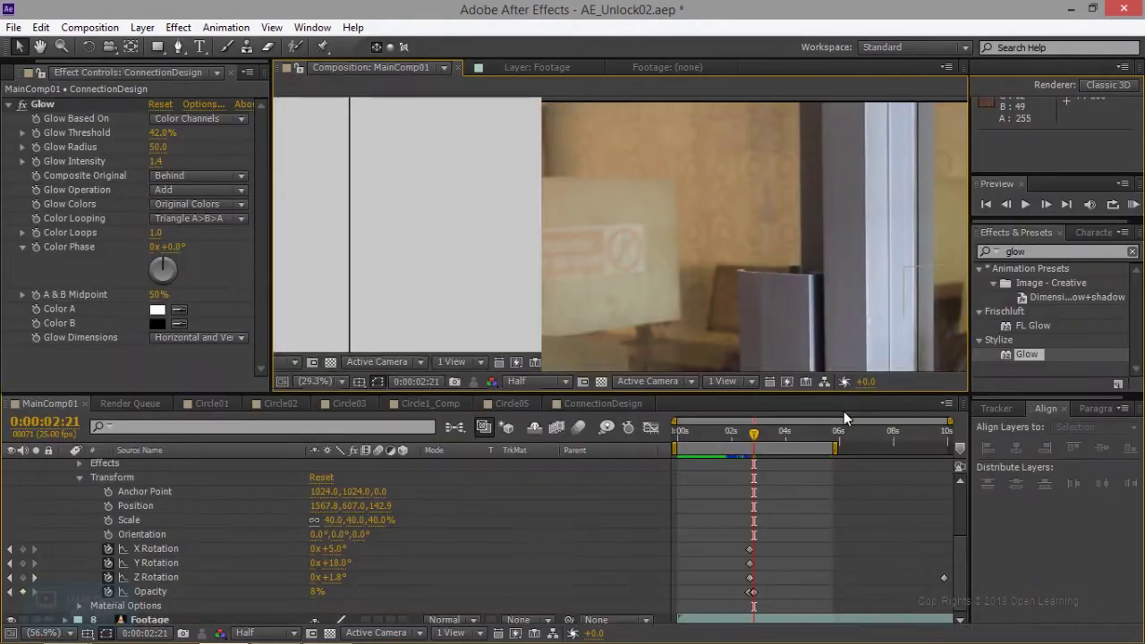
# - Add a 6% Opacity keyframe near 0:00:03:19 and paste the 8% keyframe at 0:00:05:07
pyautogui.moveTo(756, 434); pyautogui.dragTo(785, 440)
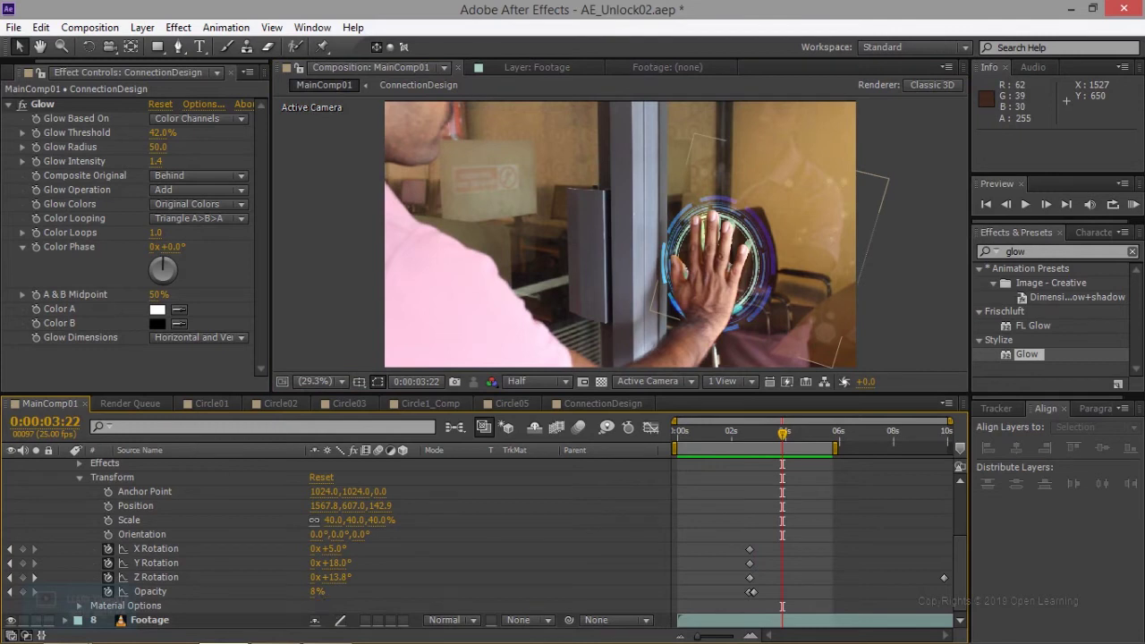
pyautogui.click(317, 592)
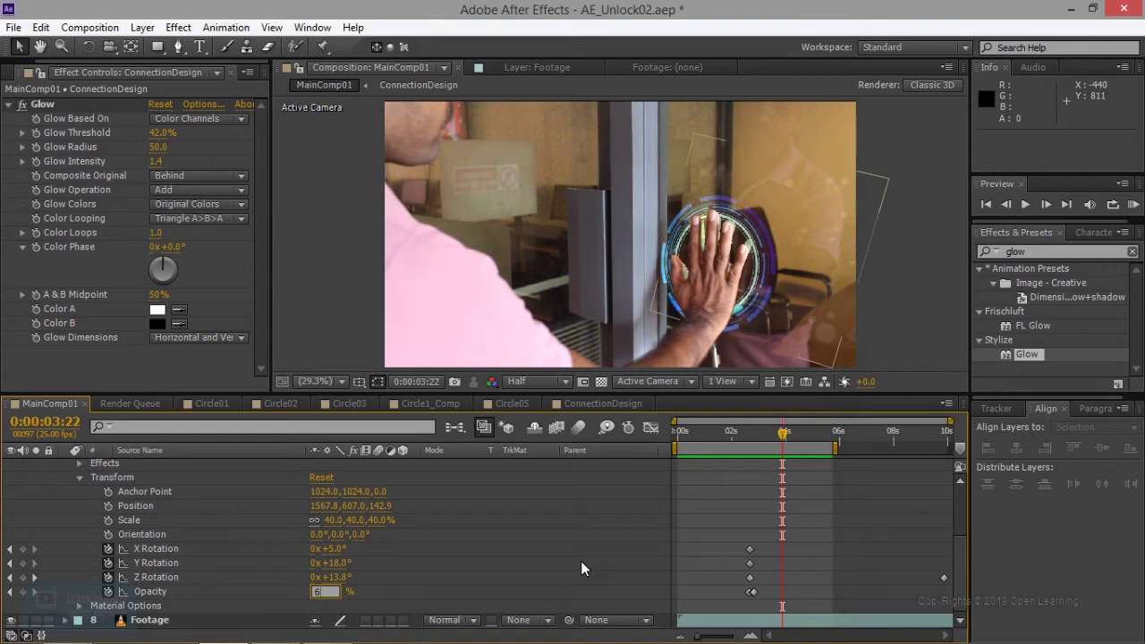
pyautogui.press('Return')
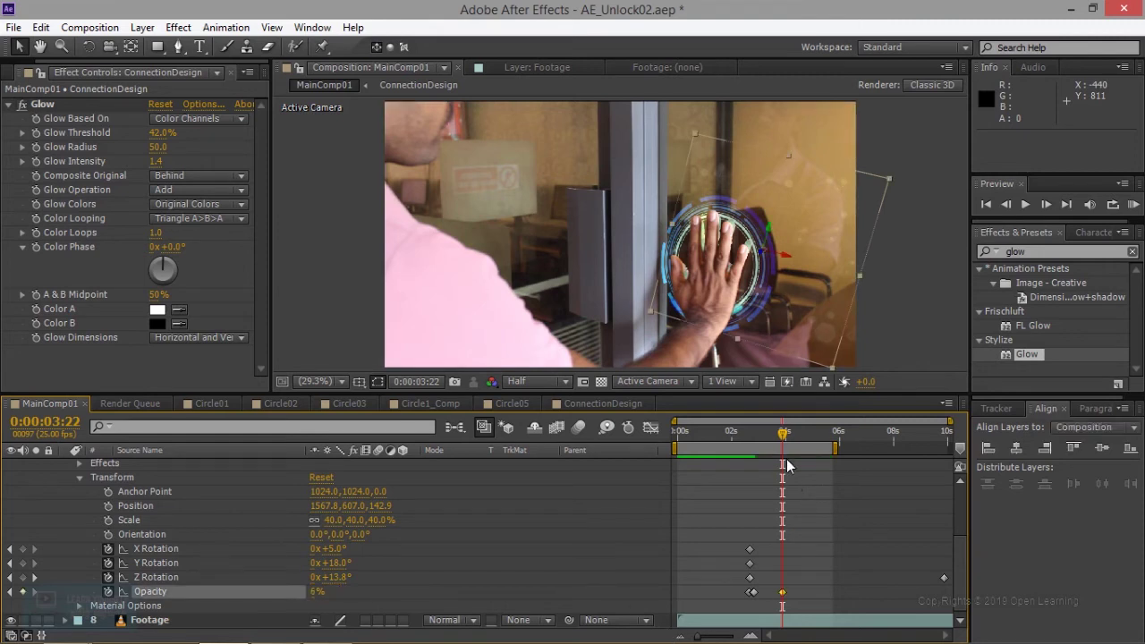
pyautogui.moveTo(784, 433); pyautogui.dragTo(824, 440)
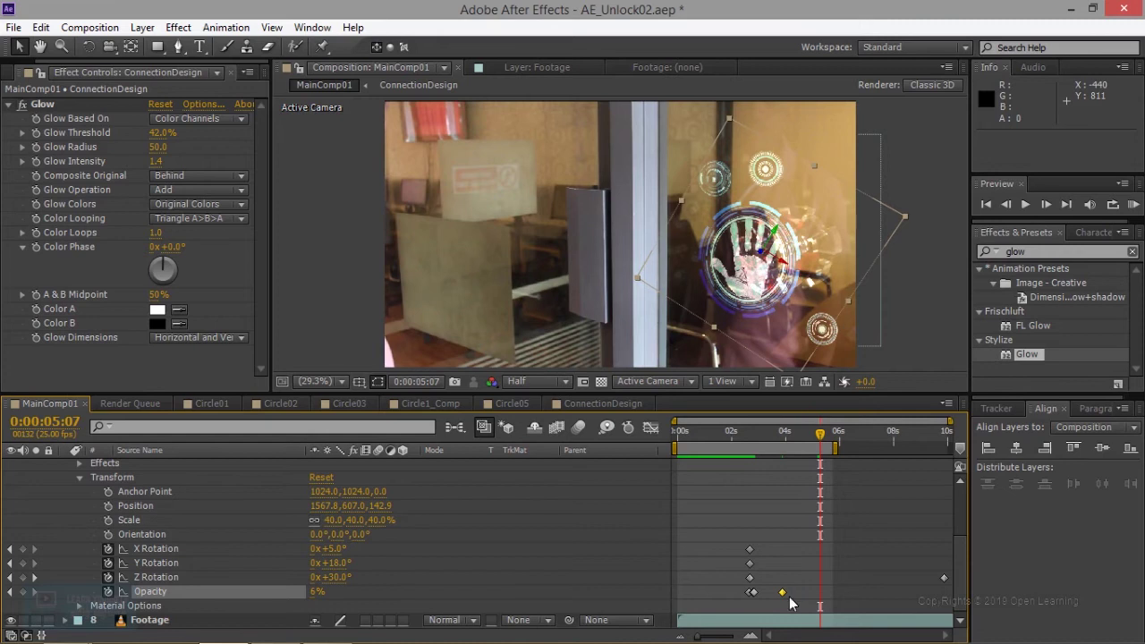
pyautogui.click(754, 594)
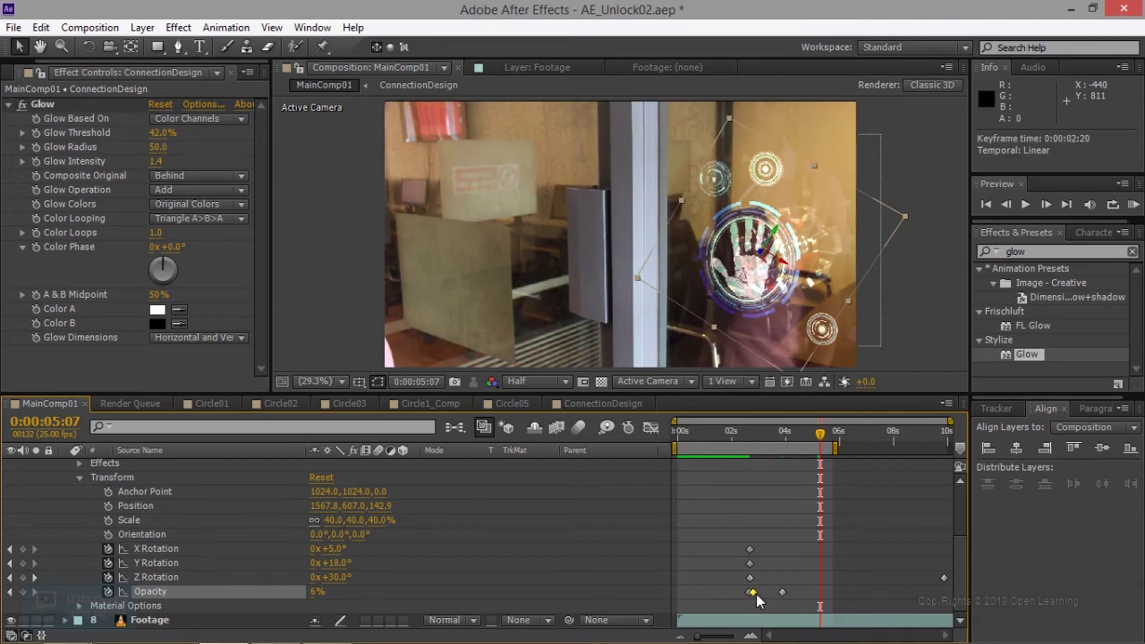
pyautogui.hotkey('ctrl', 'v')
# - Add 6% Opacity at 0:00:06:23 and 8% at 0:00:08:08, then nudge Glow Intensity lower
pyautogui.moveTo(819, 437); pyautogui.dragTo(864, 436)
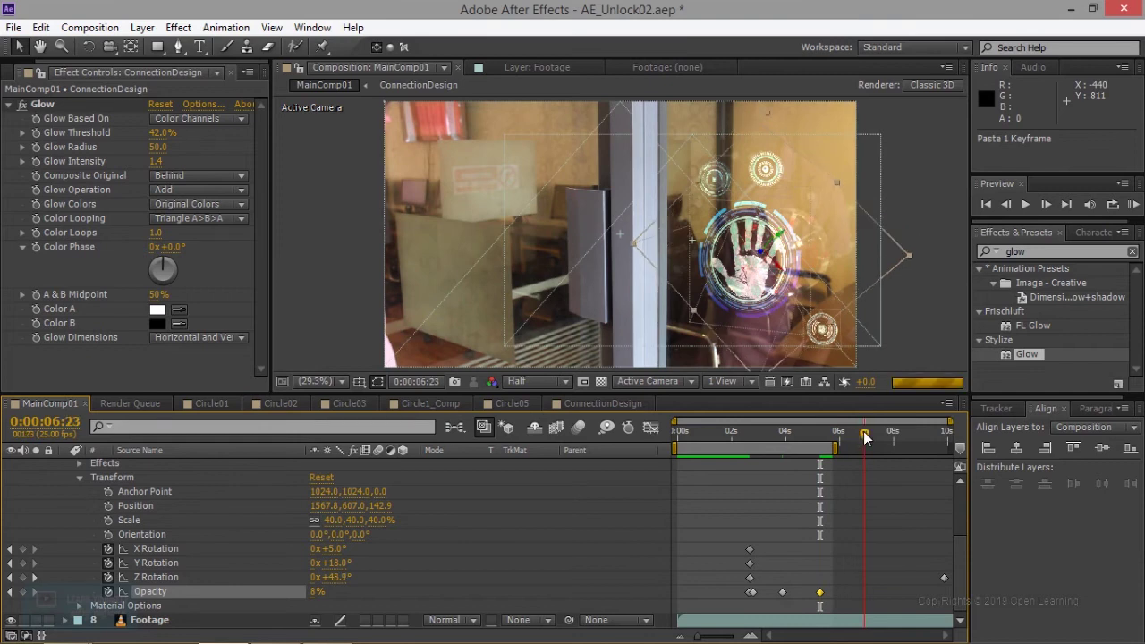
pyautogui.click(317, 591)
pyautogui.write('6')
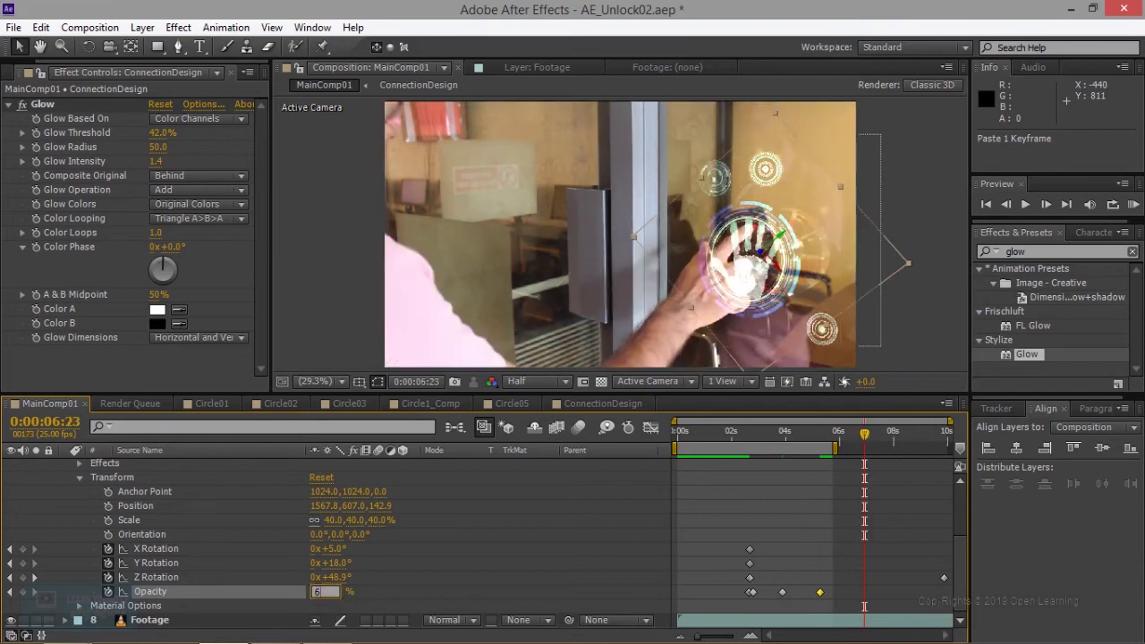
pyautogui.press('Return')
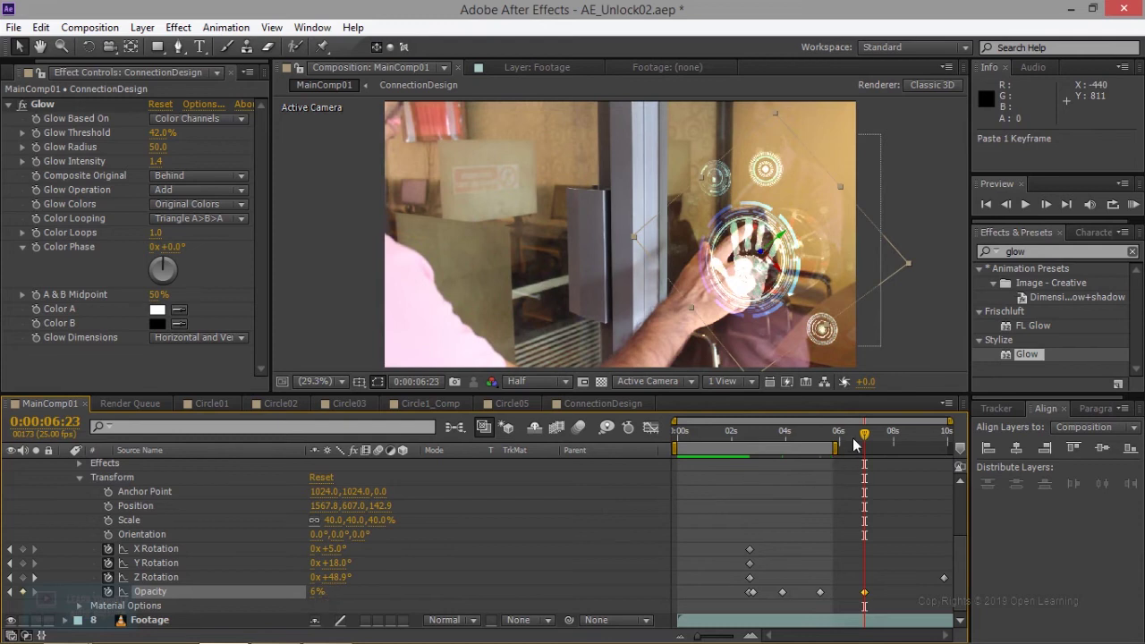
pyautogui.moveTo(865, 437); pyautogui.dragTo(904, 436)
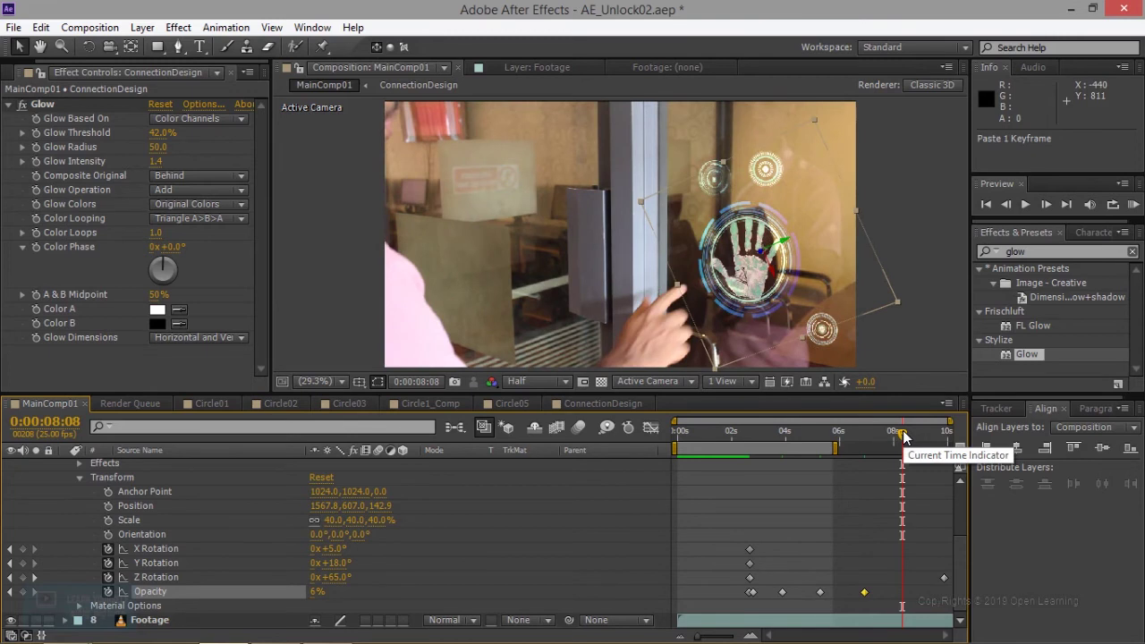
pyautogui.hotkey('ctrl', 'v')
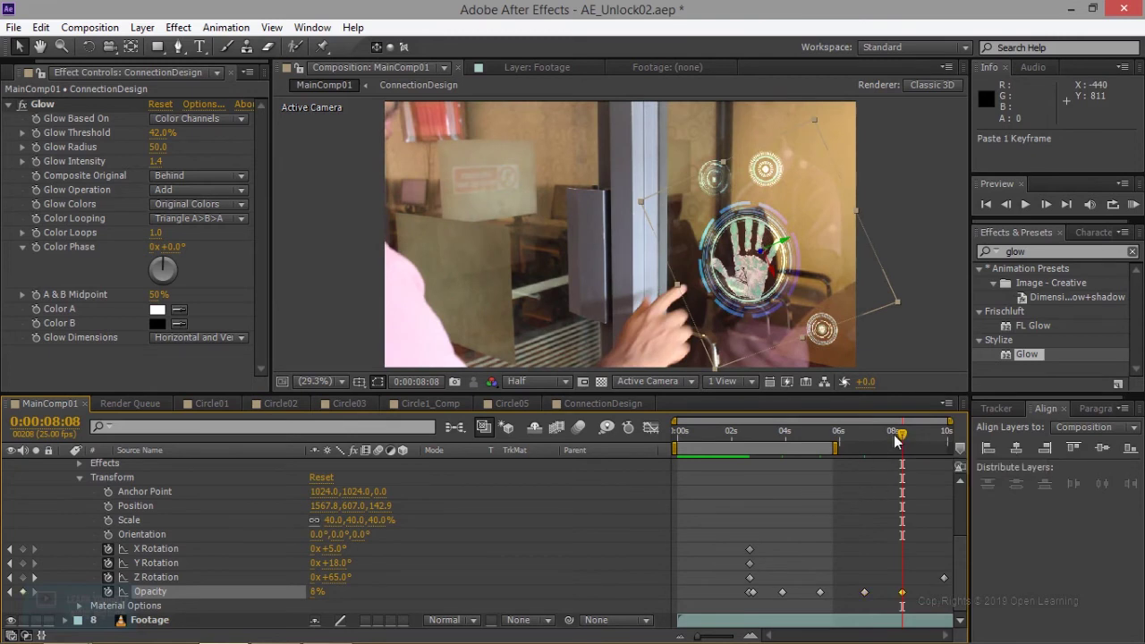
pyautogui.moveTo(897, 434); pyautogui.dragTo(788, 435)
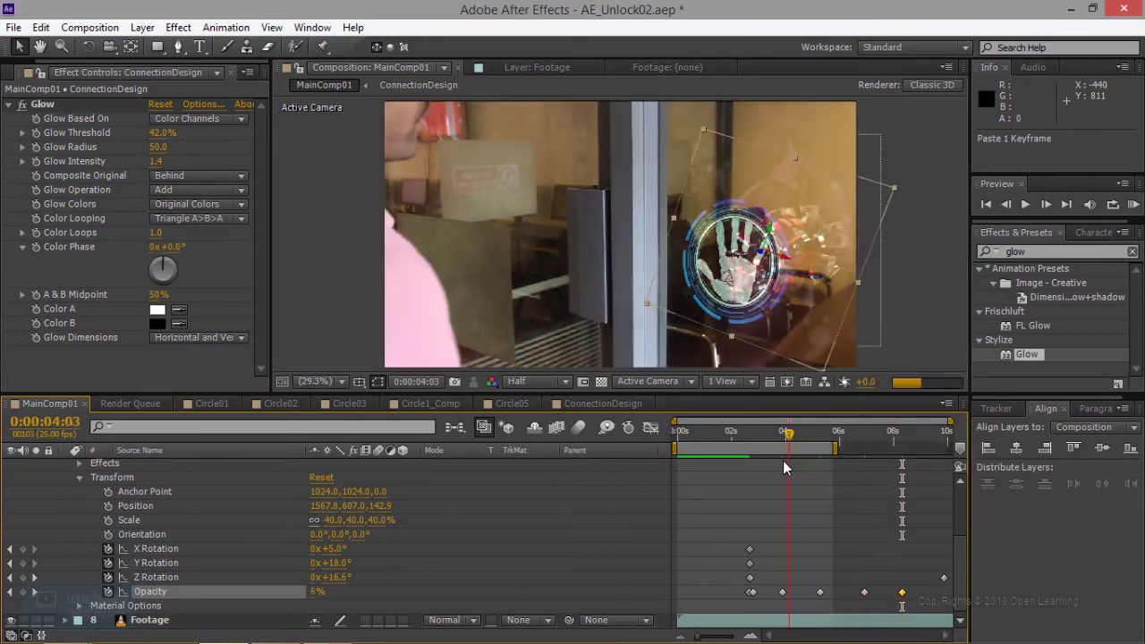
pyautogui.press('pageup')
pyautogui.press('pageup')
pyautogui.press('pageup')
pyautogui.press('pageup')
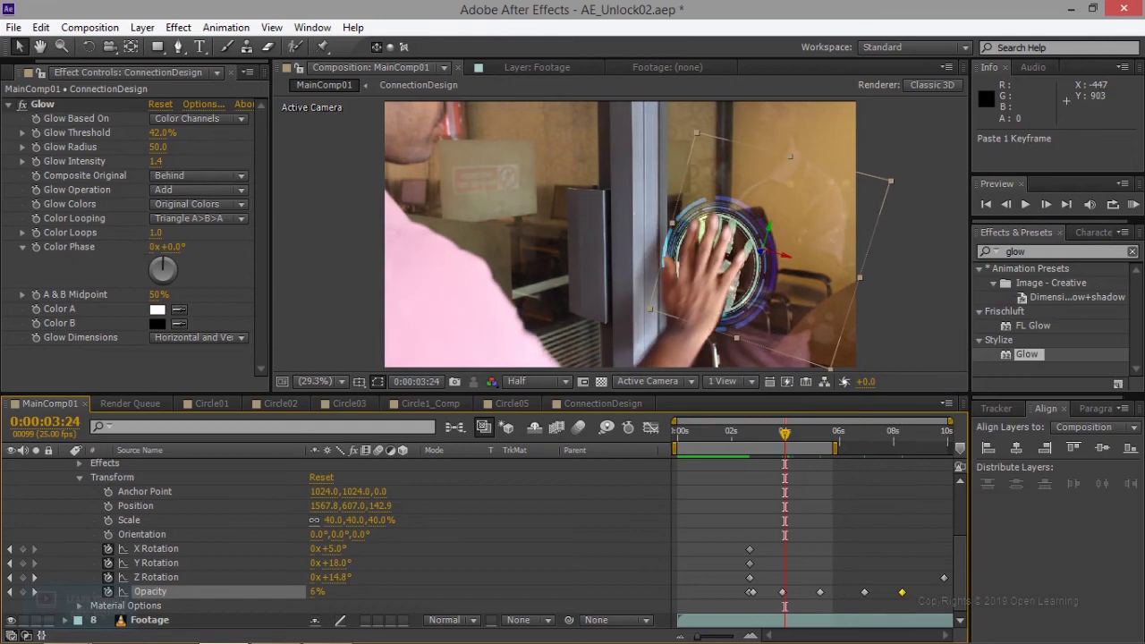
pyautogui.moveTo(156, 161); pyautogui.dragTo(151, 161)
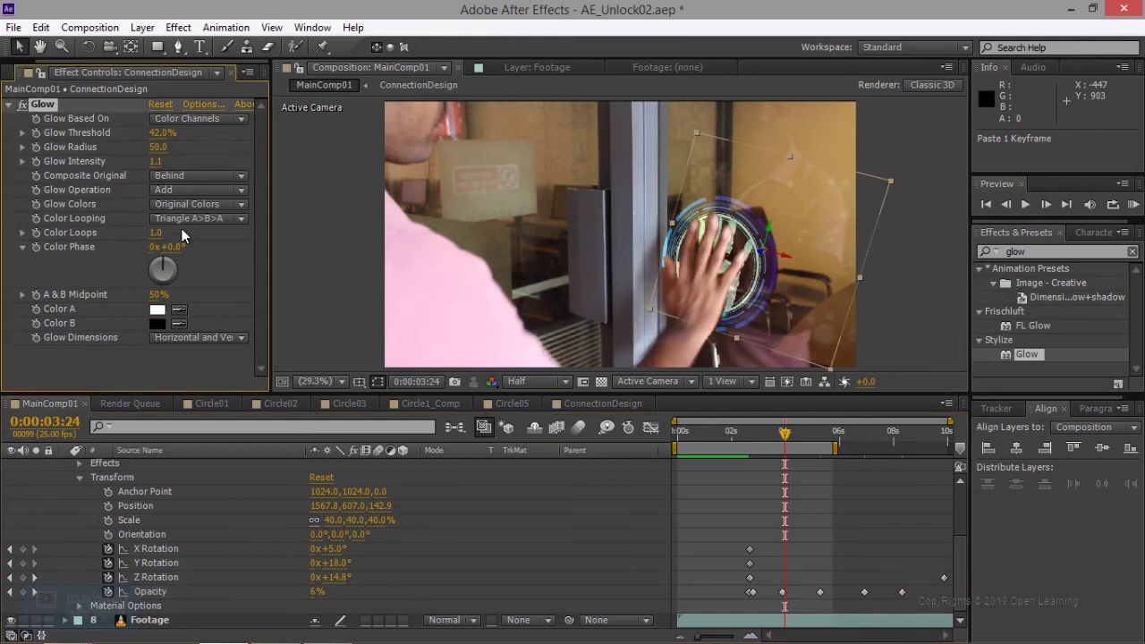
# - Undo the Glow Intensity nudge and start Glow Intensity keyframing at 0:00:02:20
pyautogui.hotkey('ctrl', 'z')
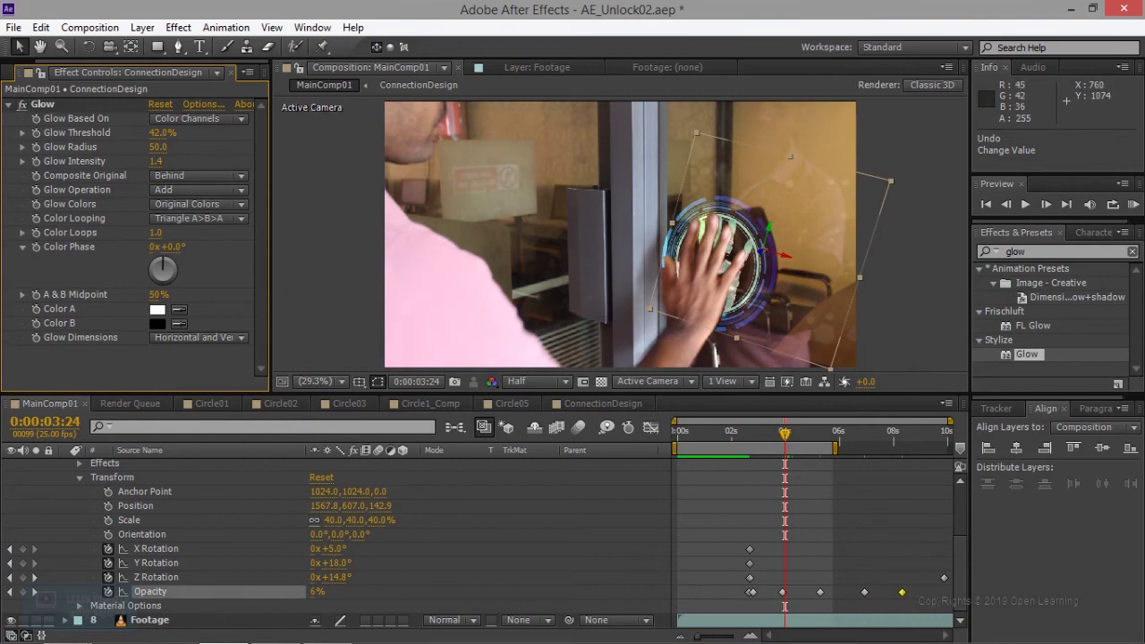
pyautogui.moveTo(785, 439); pyautogui.dragTo(748, 442)
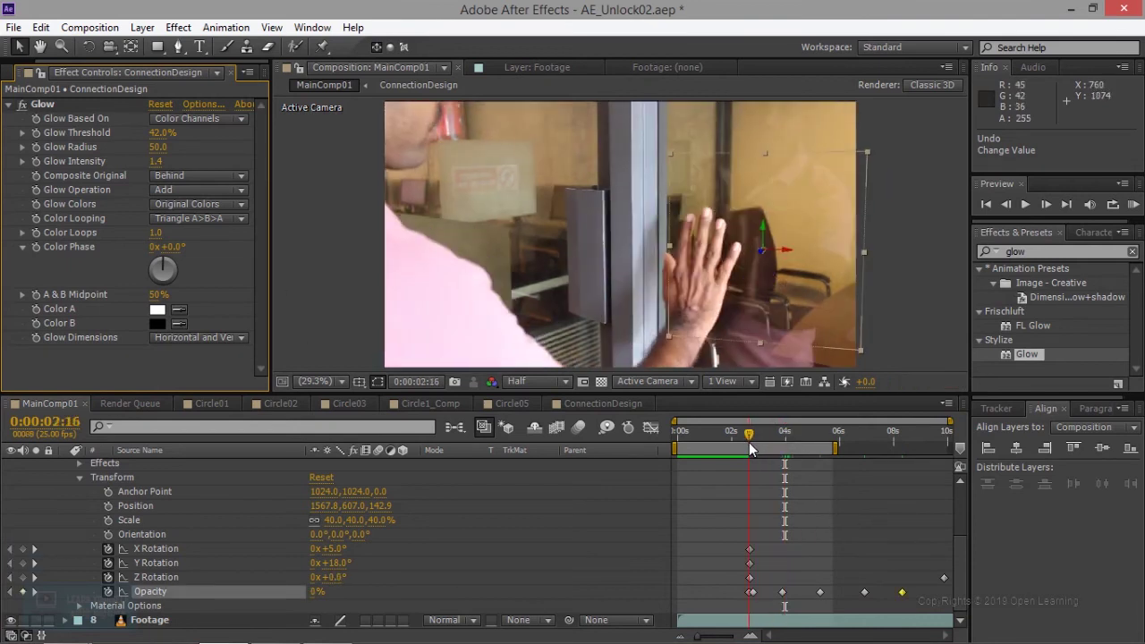
pyautogui.moveTo(749, 441); pyautogui.dragTo(755, 447)
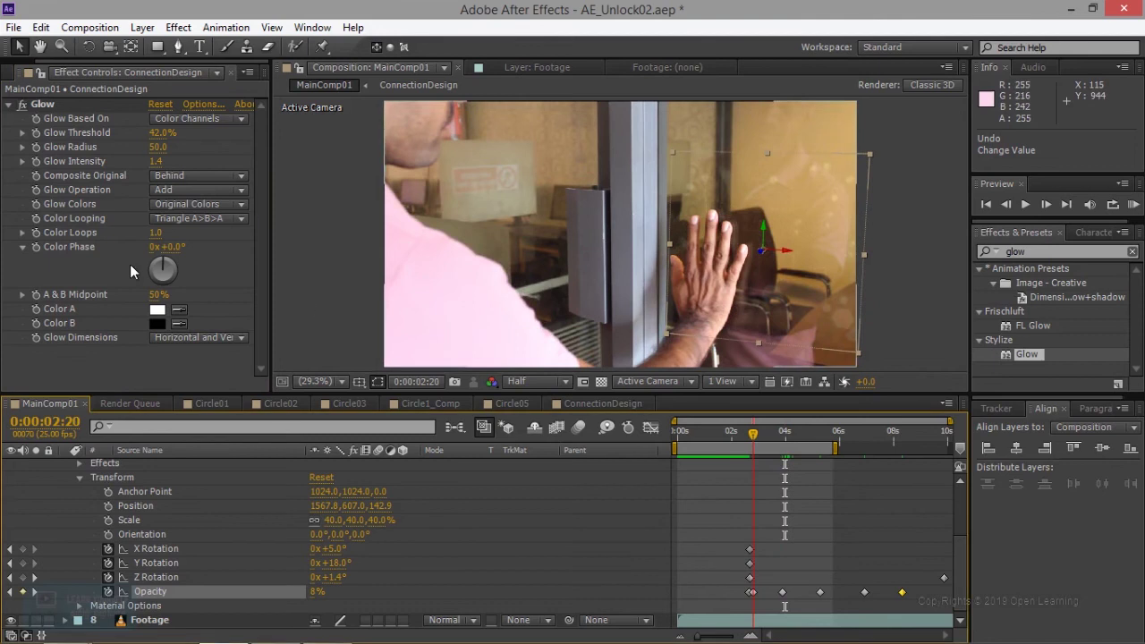
pyautogui.click(36, 161)
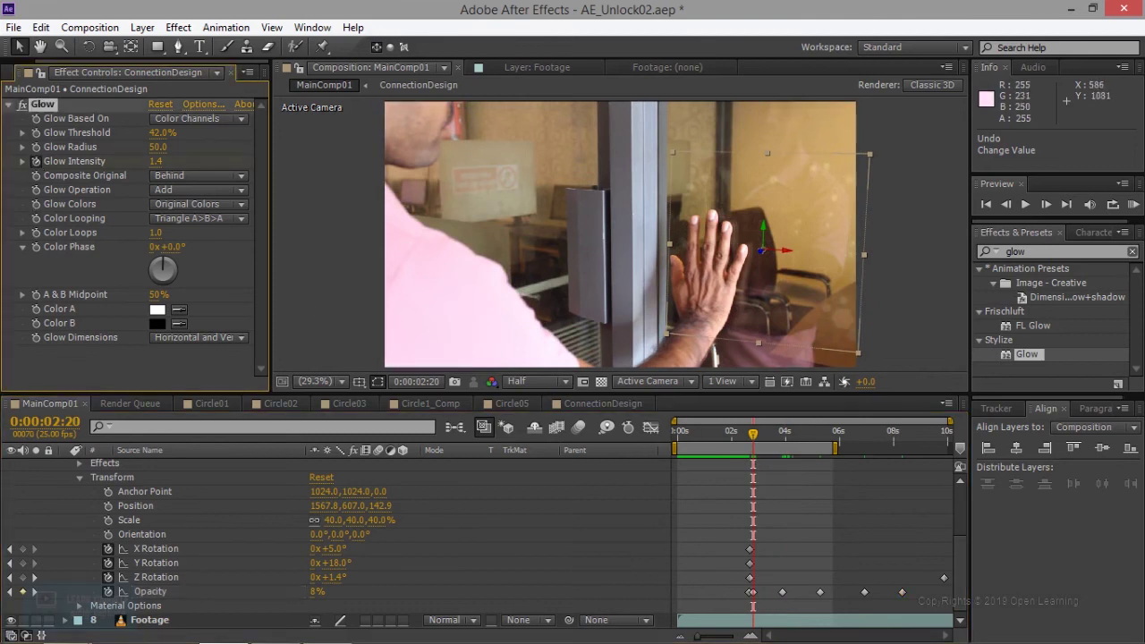
# - Set Glow Intensity to 0.8 at 0:00:03:23 and 1.2 at 0:00:05:08
pyautogui.moveTo(753, 437); pyautogui.dragTo(785, 440)
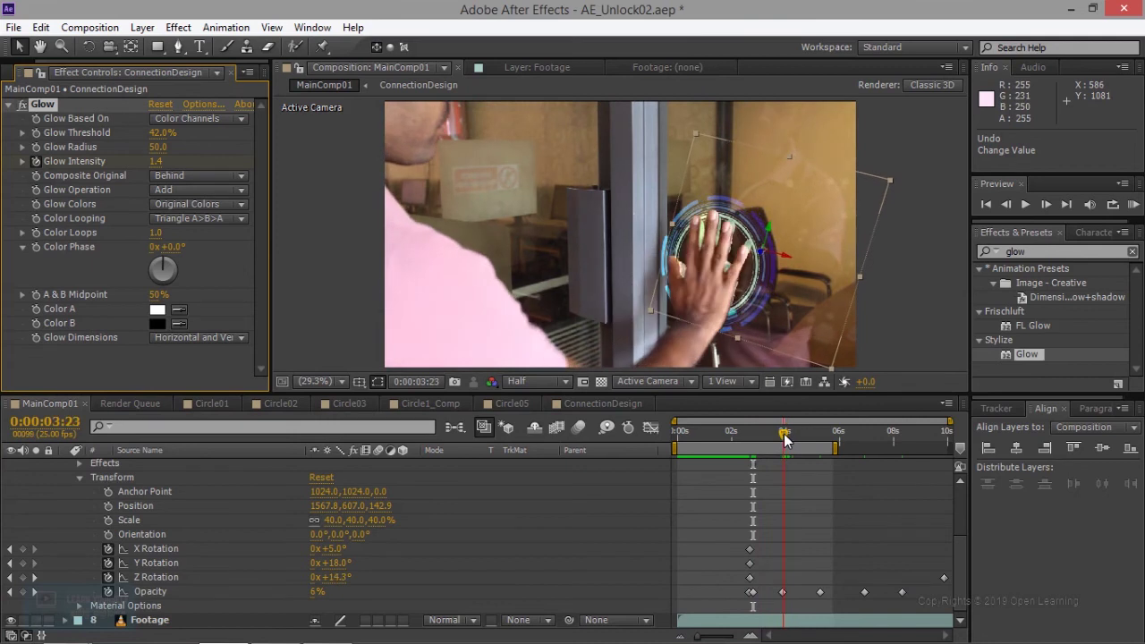
pyautogui.click(785, 439)
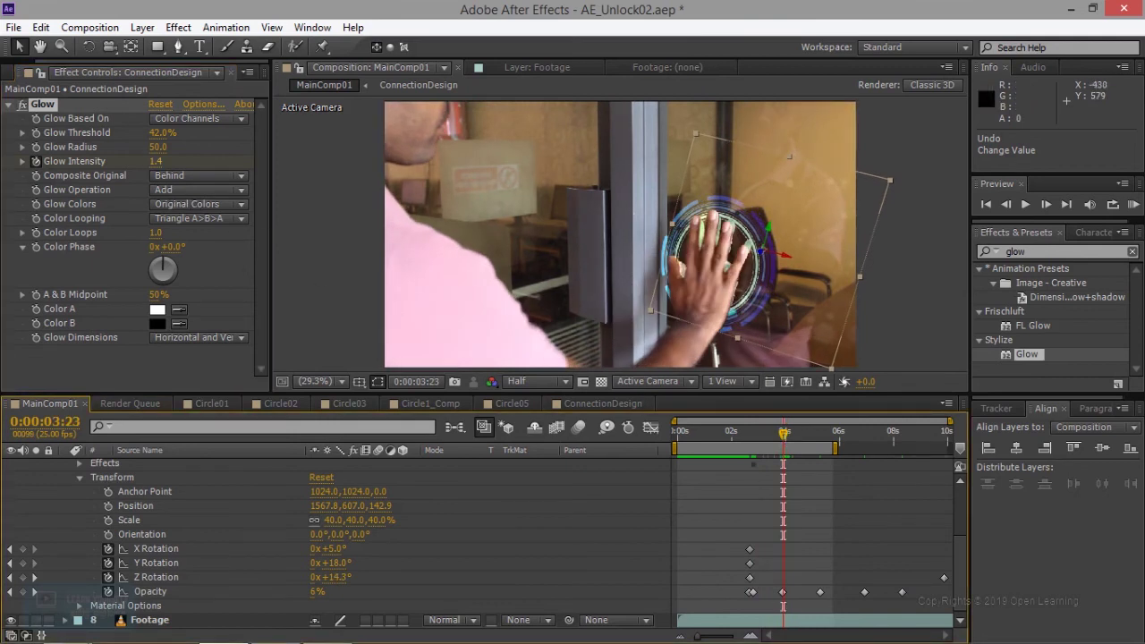
pyautogui.click(163, 162)
pyautogui.write('.8')
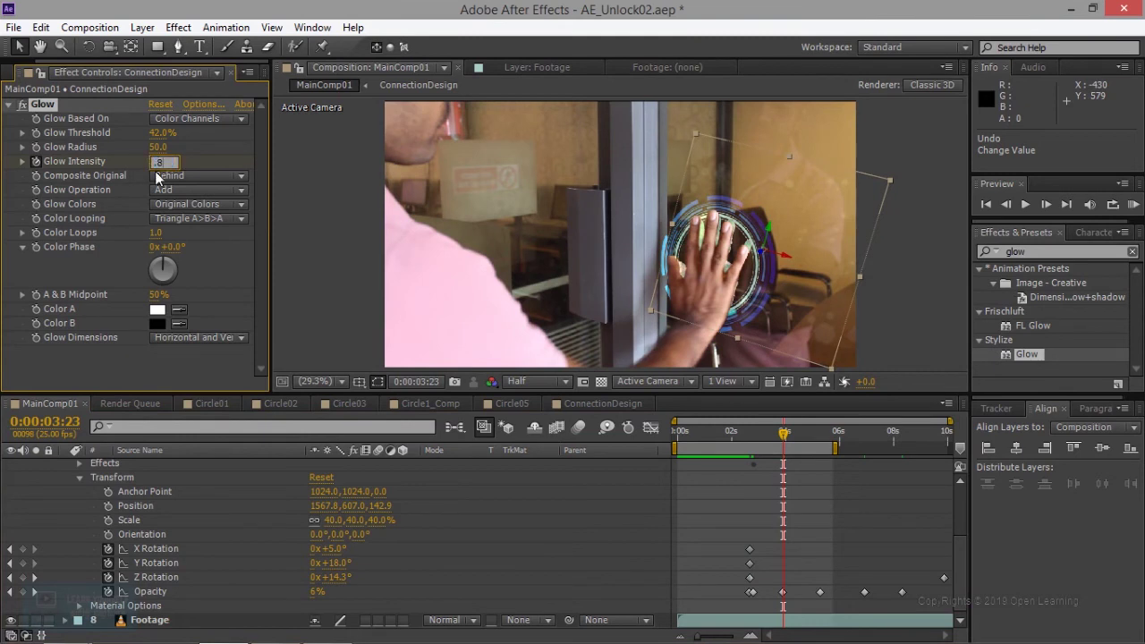
pyautogui.press('Return')
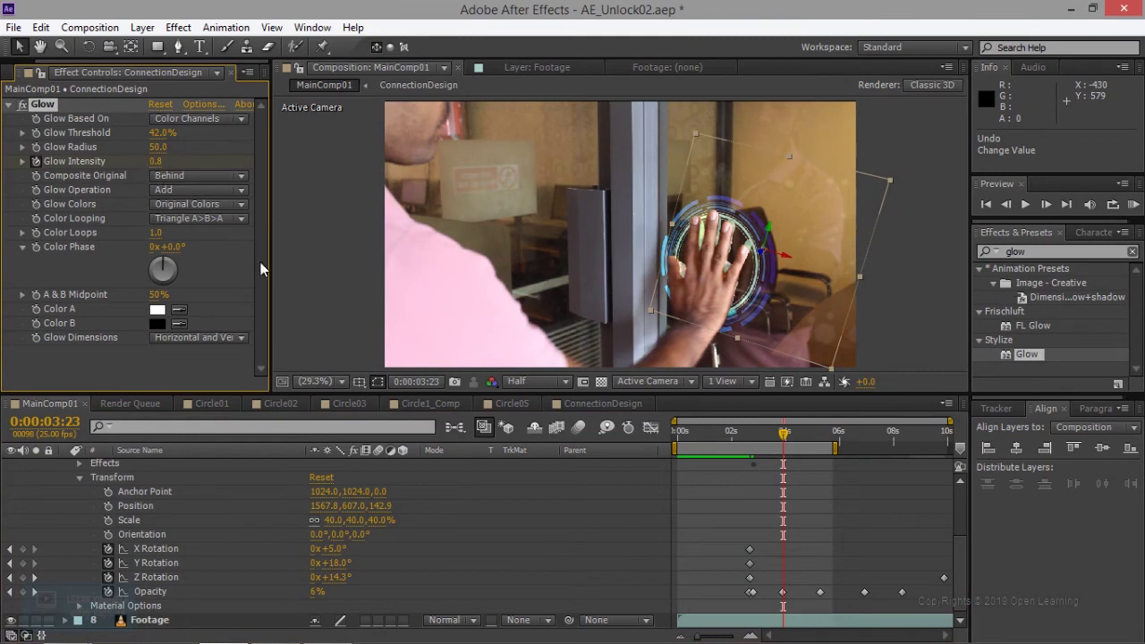
pyautogui.moveTo(784, 434); pyautogui.dragTo(825, 450)
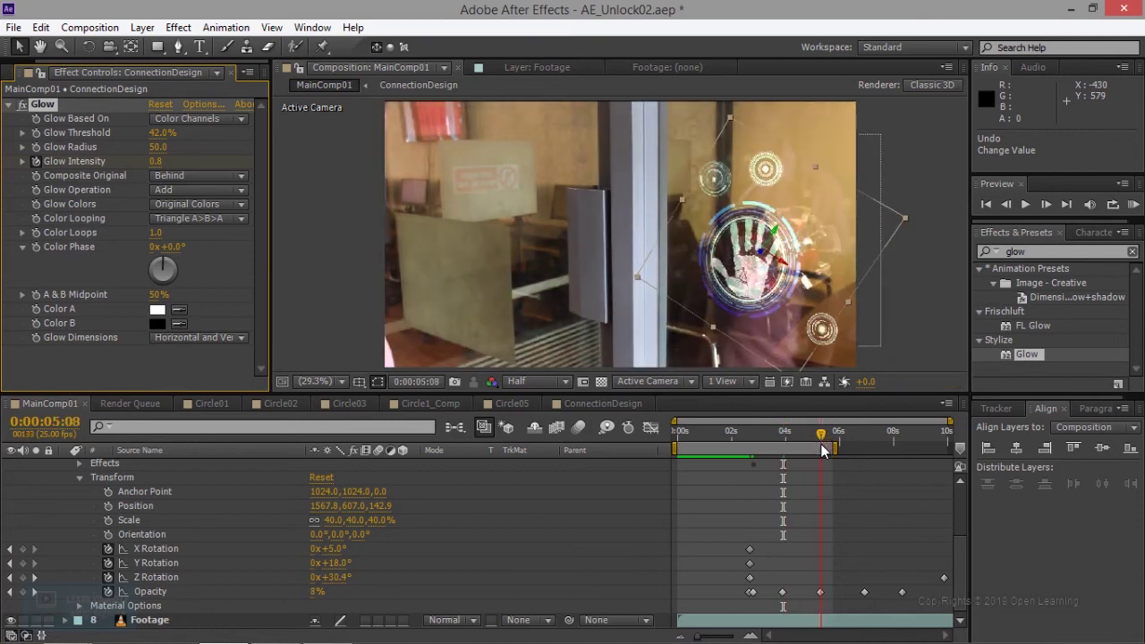
pyautogui.click(161, 162)
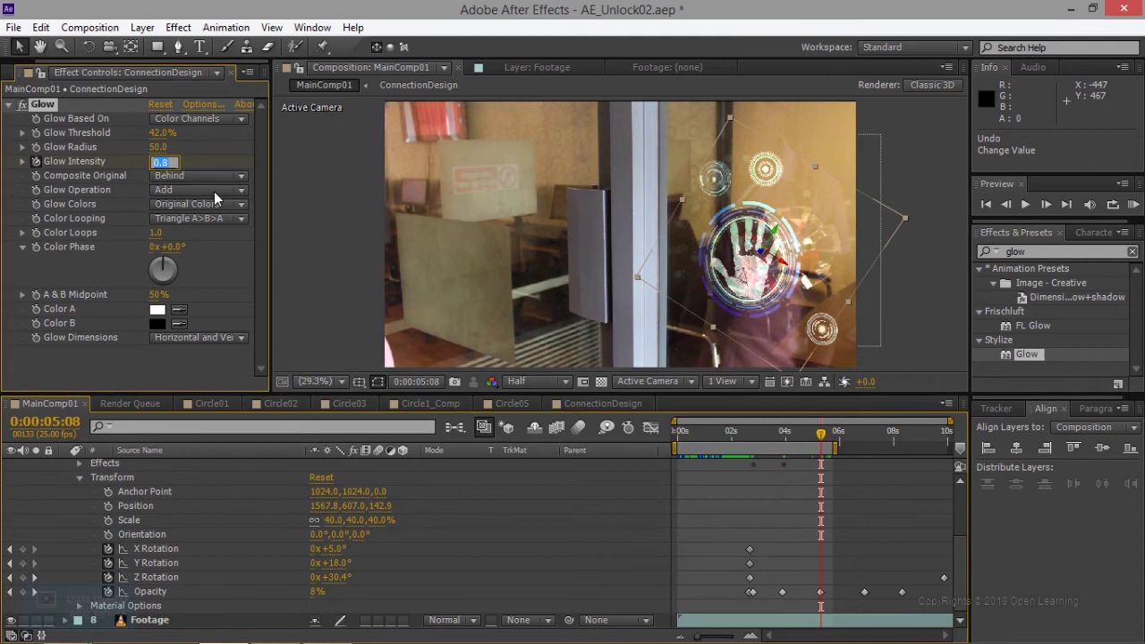
pyautogui.write('1.2')
pyautogui.press('Return')
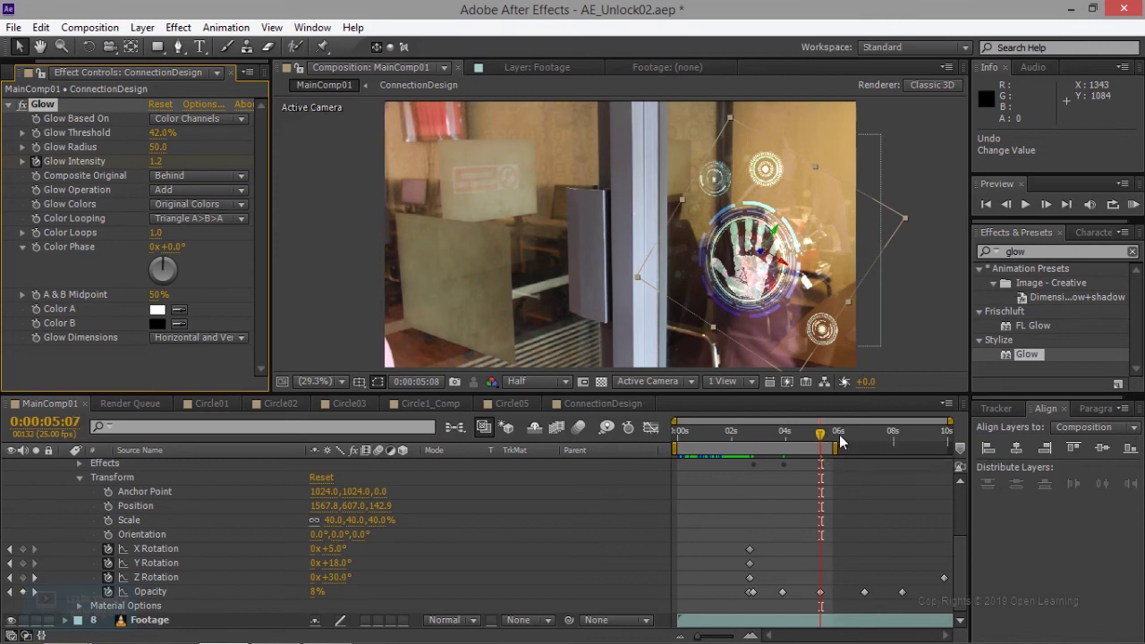
# - Boost Glow Intensity to 8.0 at 0:00:06:22, then return it to 1.2 at 0:00:08:09
pyautogui.moveTo(827, 437); pyautogui.dragTo(864, 438)
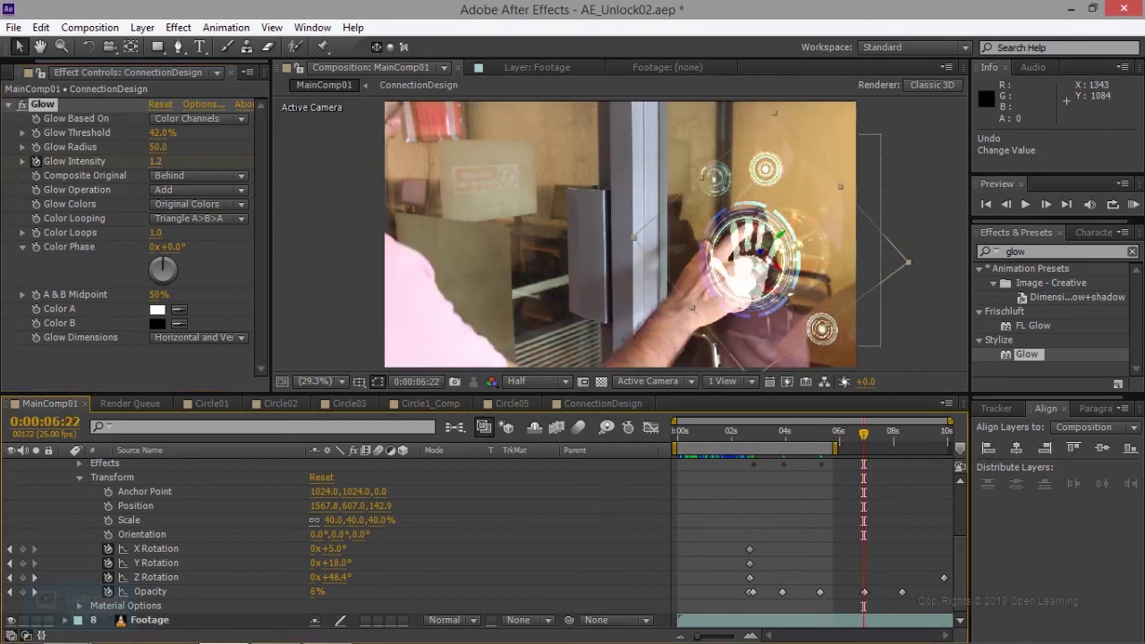
pyautogui.click(160, 161)
pyautogui.write('8')
pyautogui.press('Return')
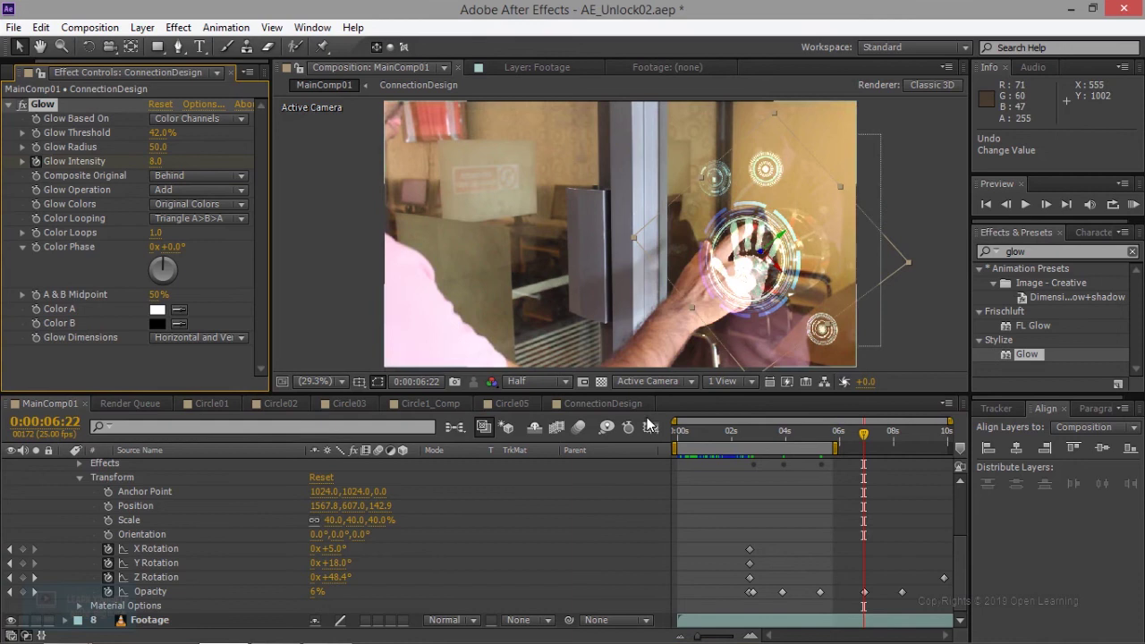
pyautogui.moveTo(868, 435); pyautogui.dragTo(904, 434)
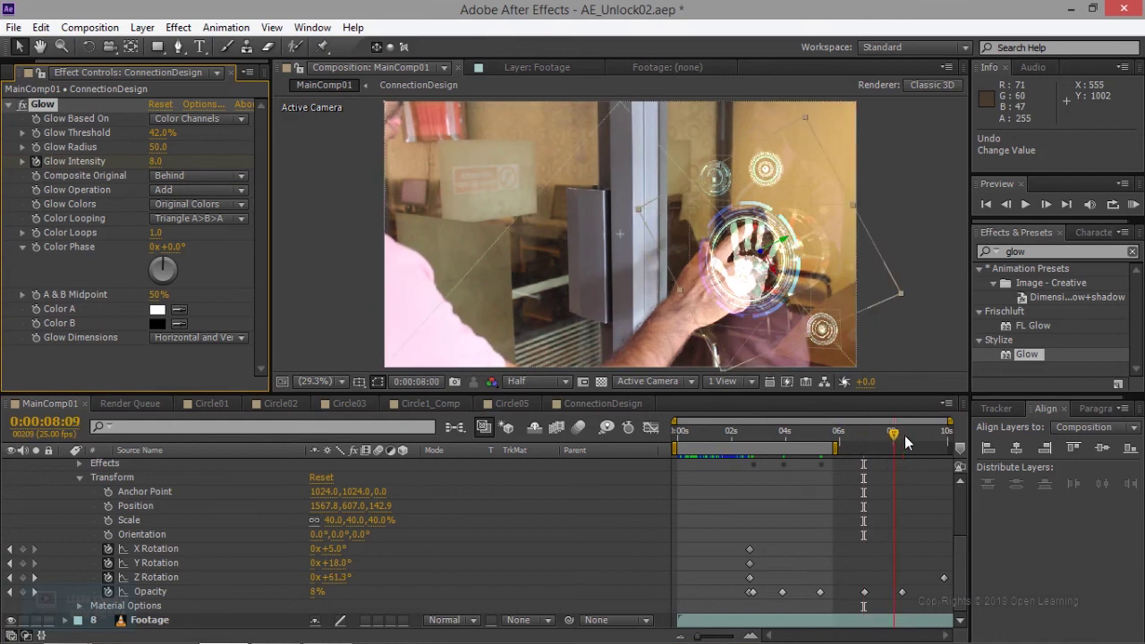
pyautogui.click(157, 161)
pyautogui.write('1.2')
pyautogui.press('Return')
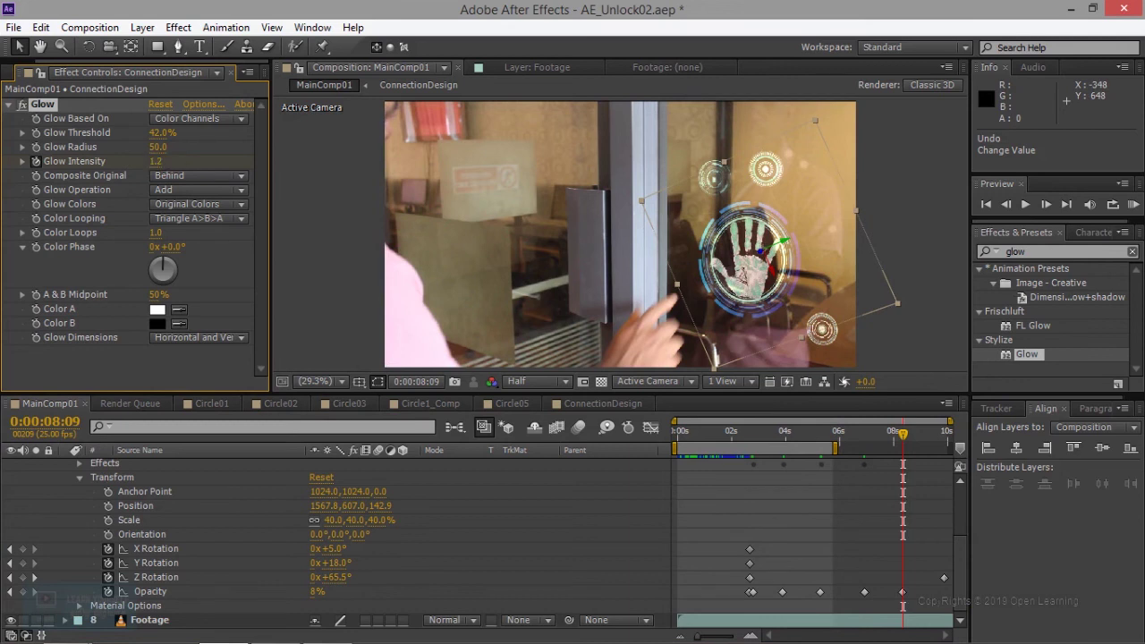
pyautogui.press('`')
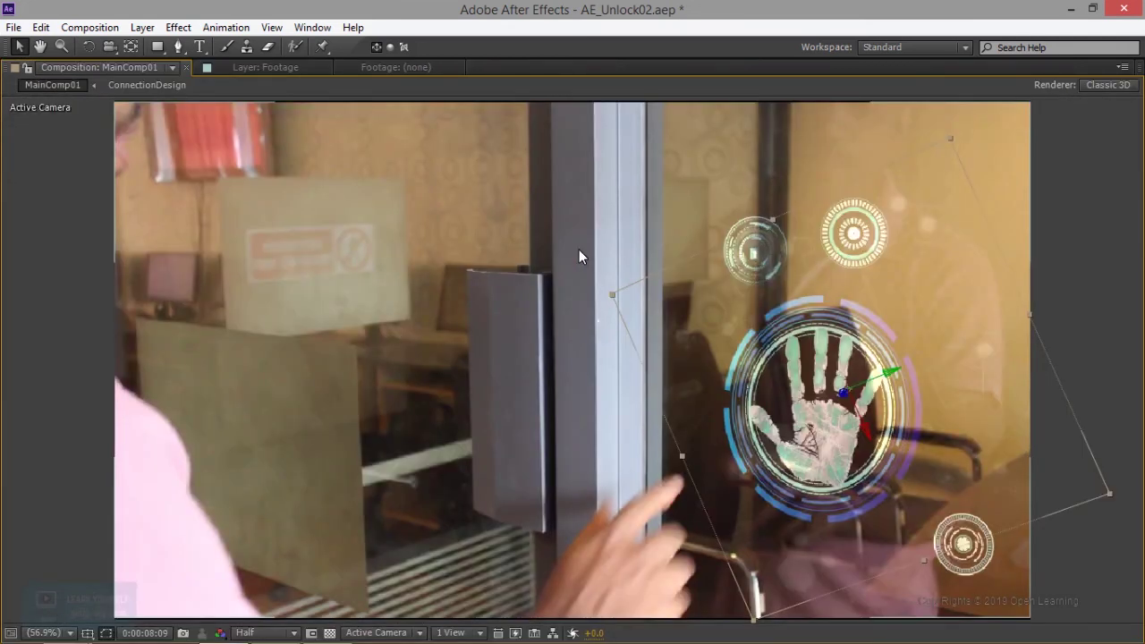
# - Play the composition maximized, check Glow Intensity at 0:00:08:09, then play it again
pyautogui.press('space')
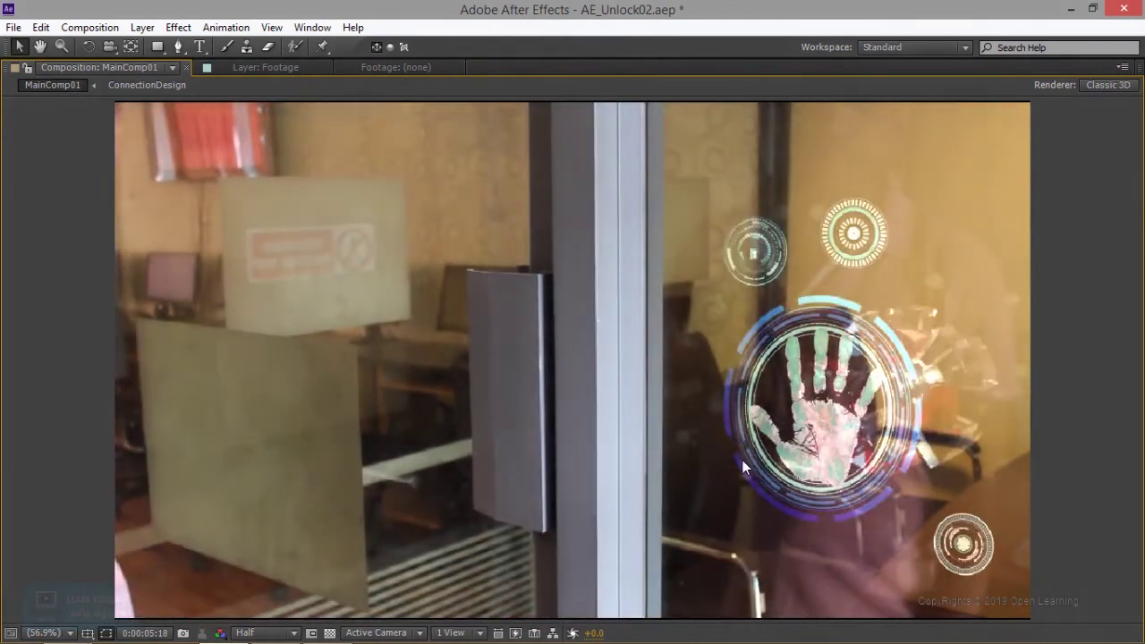
pyautogui.press('`')
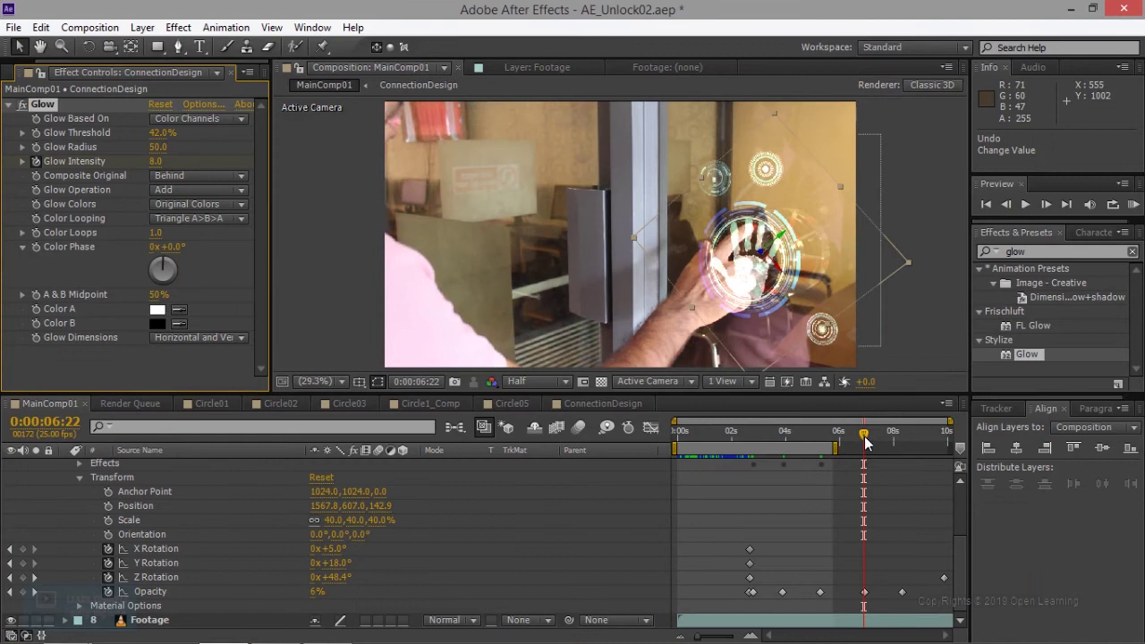
pyautogui.click(903, 436)
pyautogui.click(157, 161)
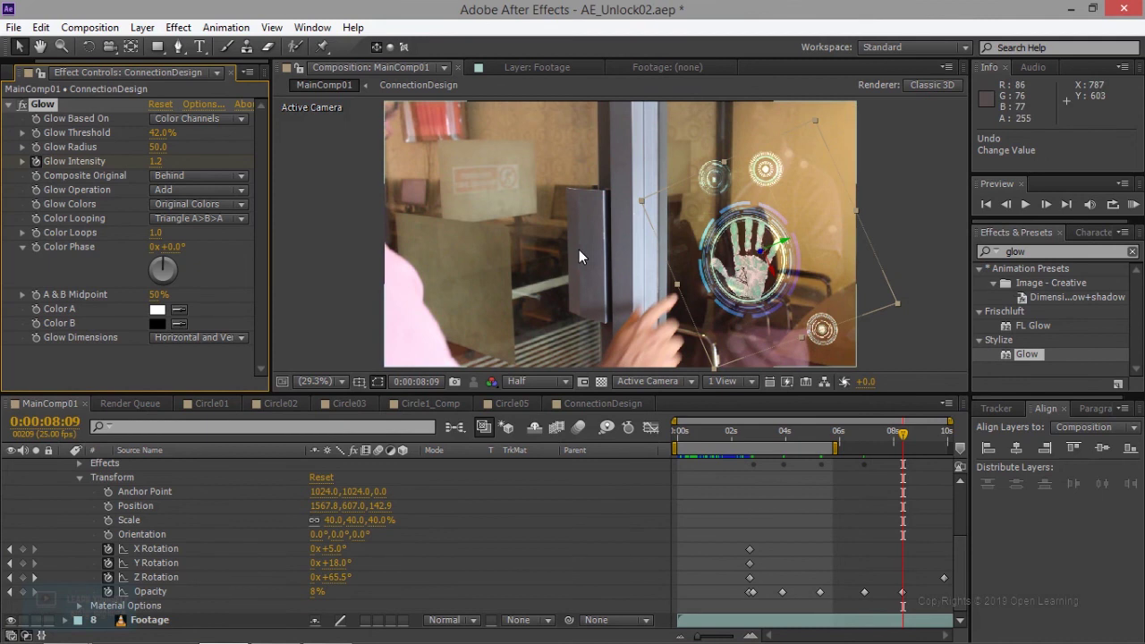
pyautogui.press('`')
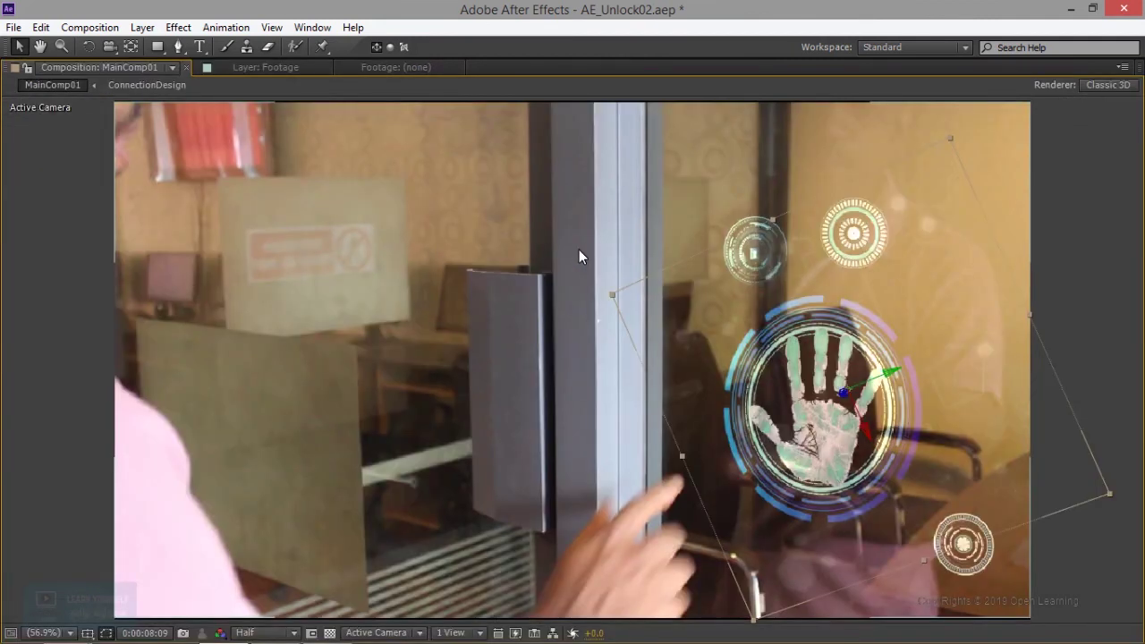
pyautogui.press('KP_0')
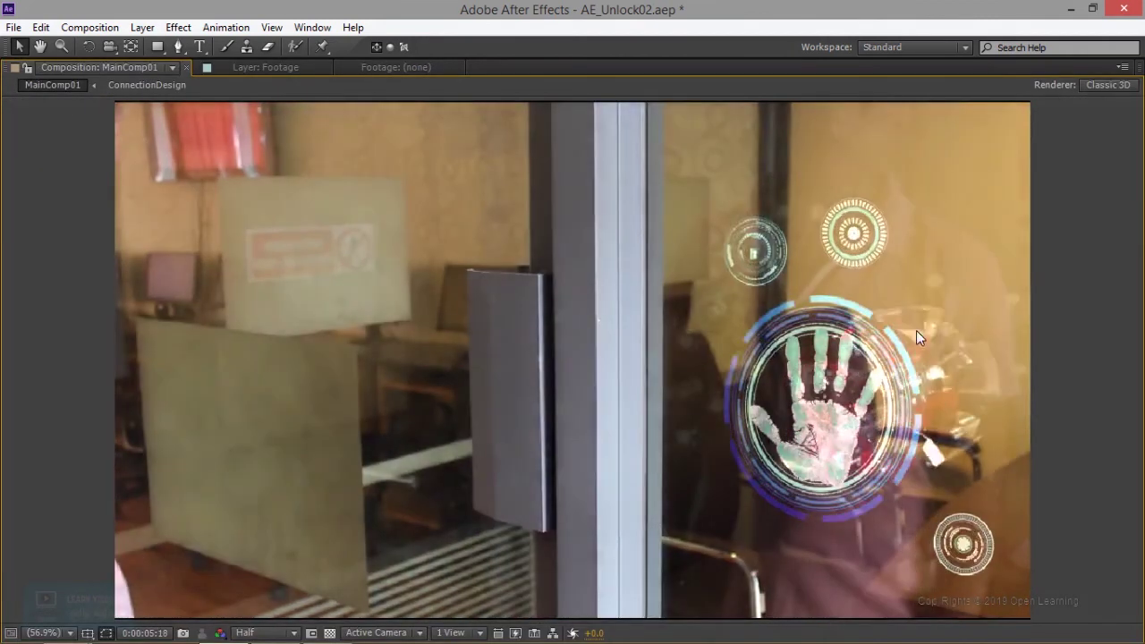